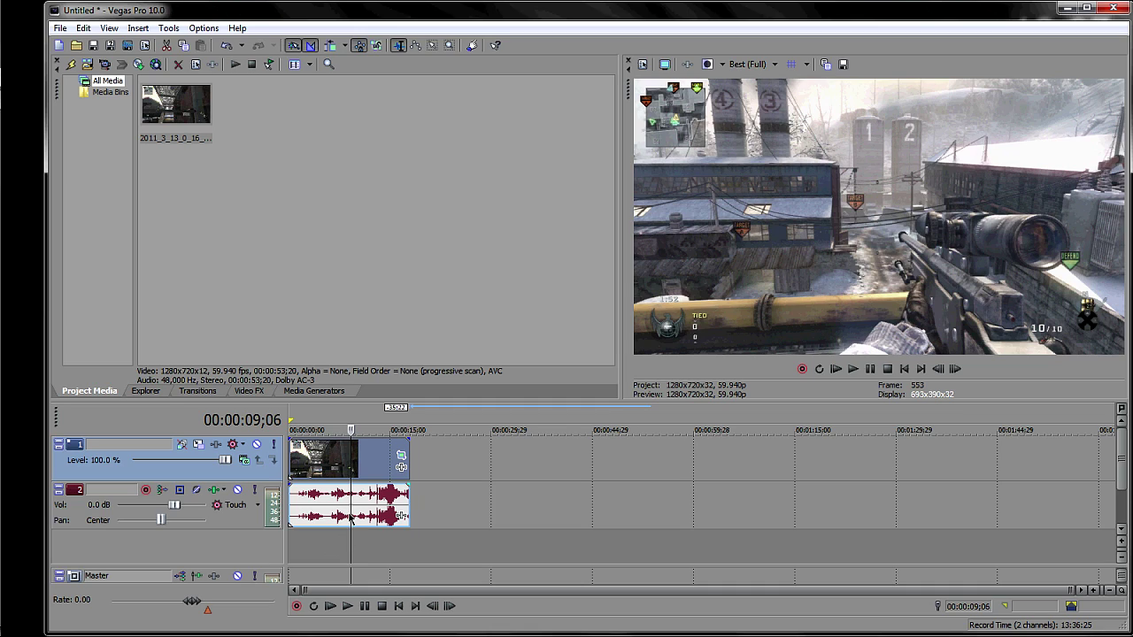
# Apply the Sharpen video effect with the Reset to None preset to the gameplay clip on the timeline.
pyautogui.click(250, 390)
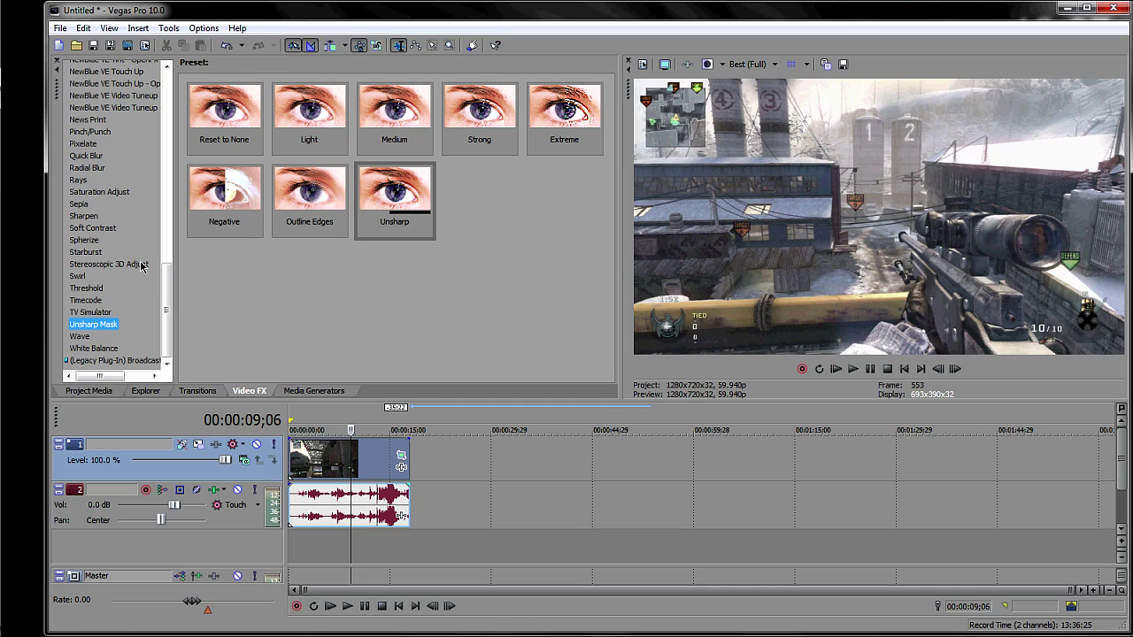
pyautogui.click(93, 241)
pyautogui.click(85, 216)
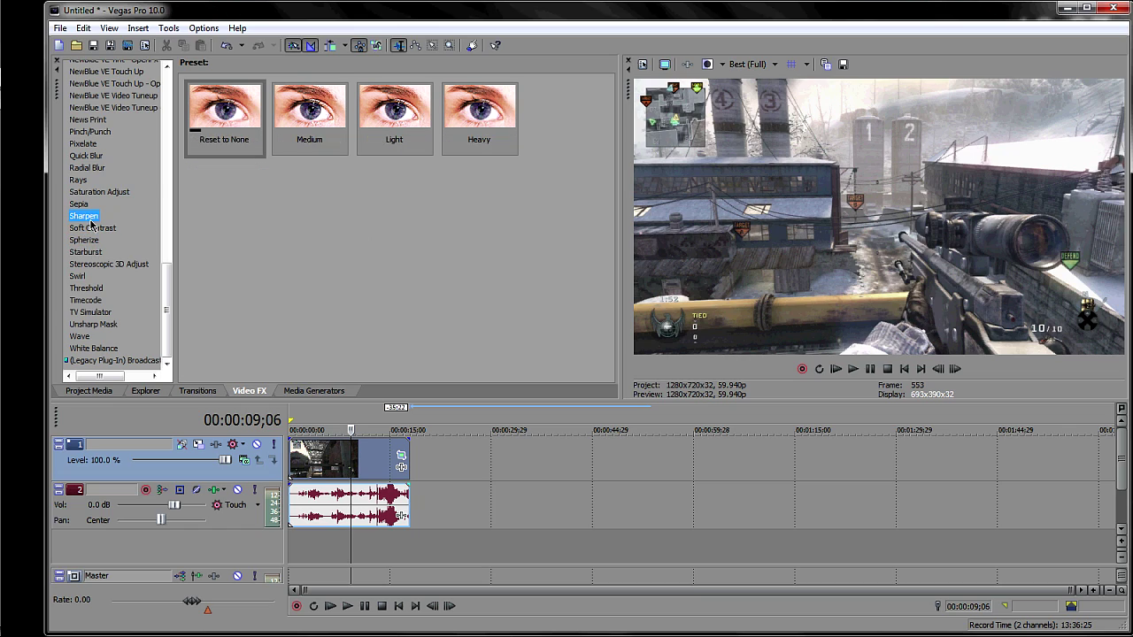
pyautogui.moveTo(254, 119); pyautogui.dragTo(333, 472)
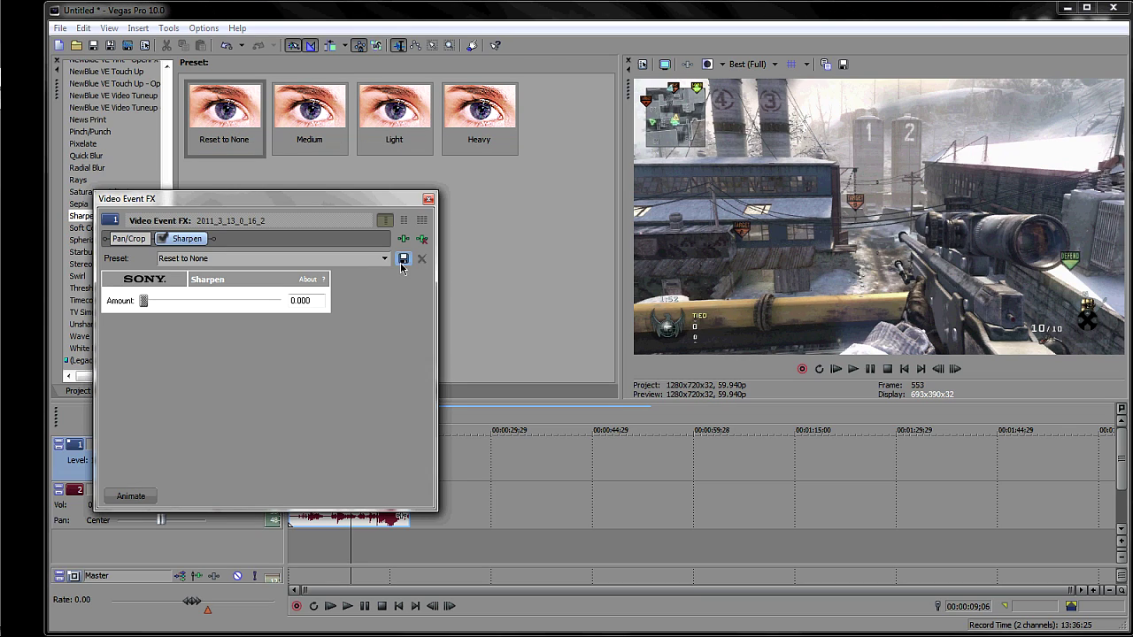
pyautogui.click(429, 198)
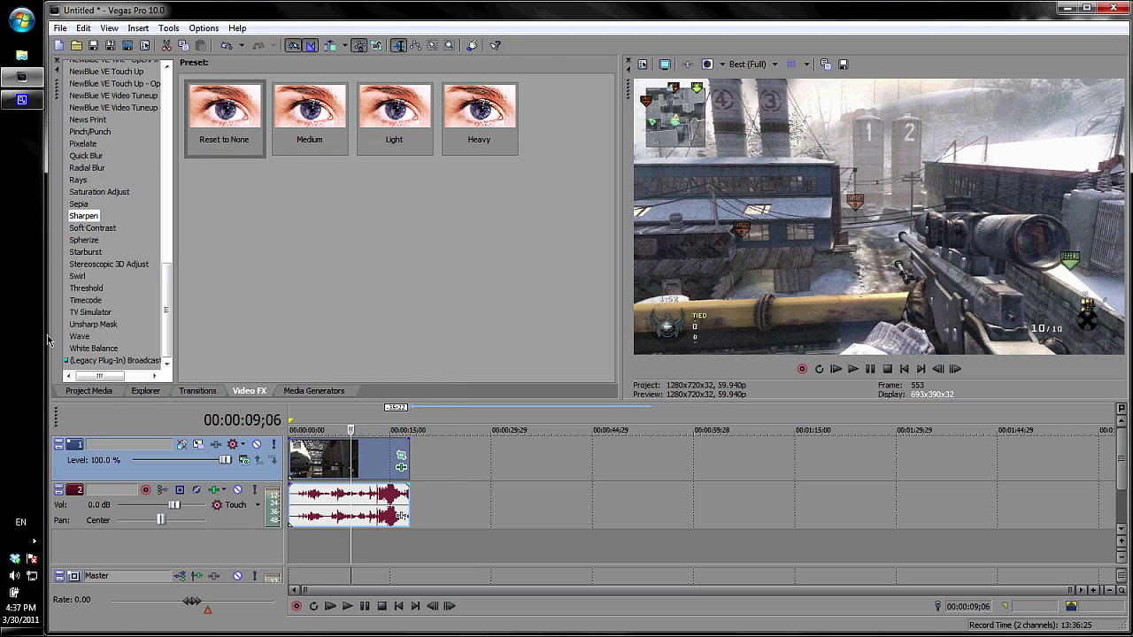
# Add the Unsharp Mask effect with the Unsharp preset to the gameplay clip.
pyautogui.click(93, 324)
pyautogui.moveTo(395, 199); pyautogui.dragTo(345, 453)
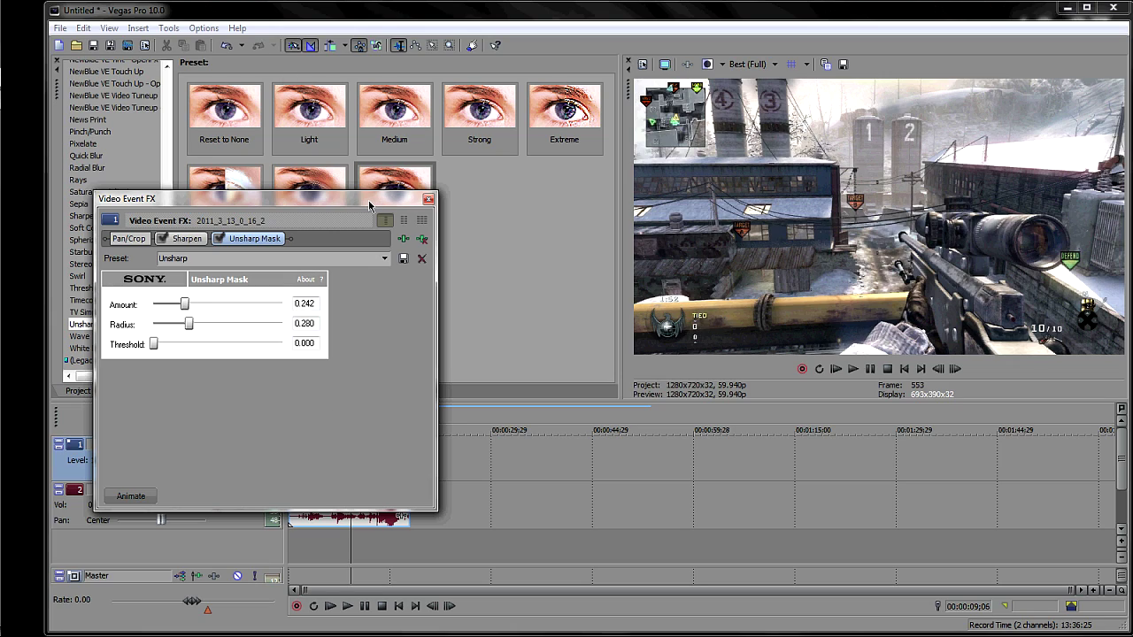
pyautogui.click(429, 199)
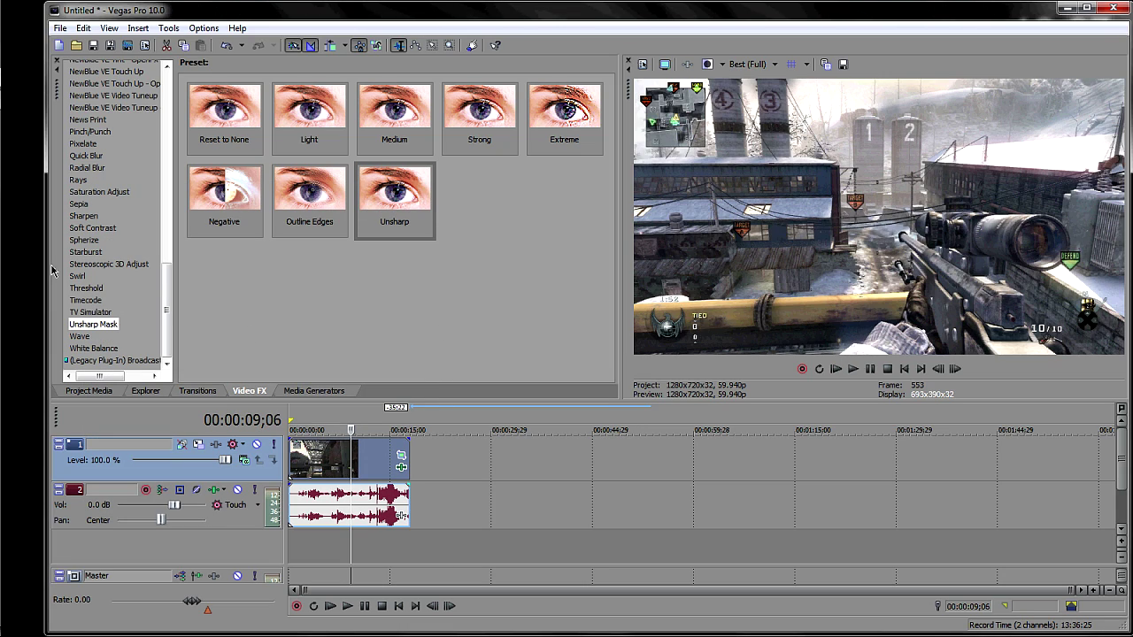
# Add the Color Corrector effect with the Sexayyy1 preset to the gameplay clip and view its full settings.
pyautogui.scroll(15, 110, 275)
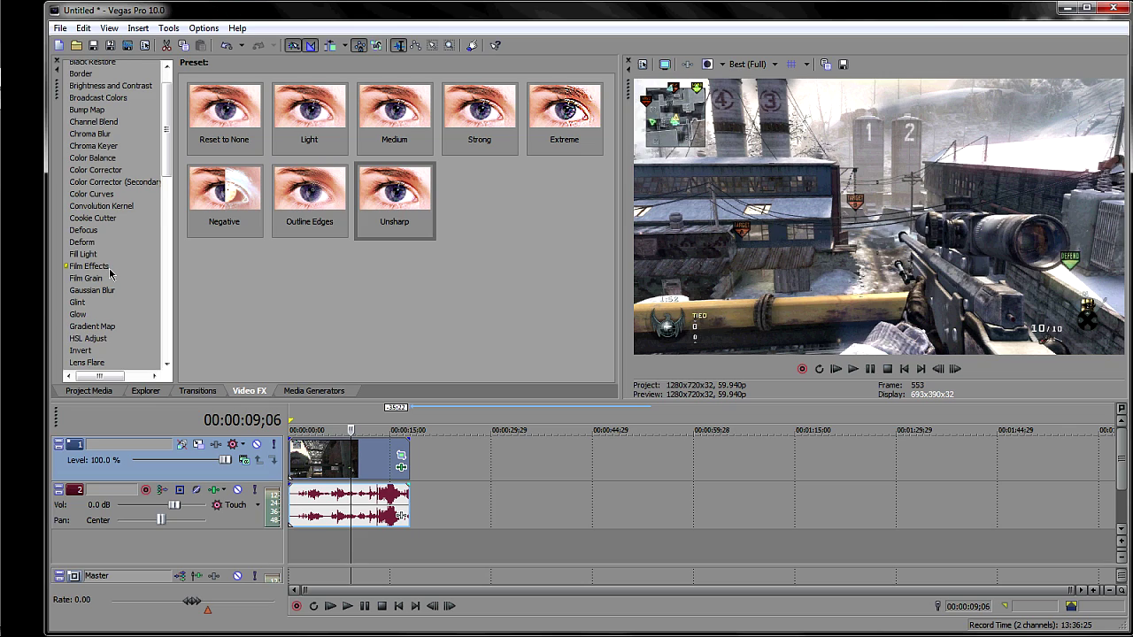
pyautogui.scroll(2, 110, 274)
pyautogui.click(111, 200)
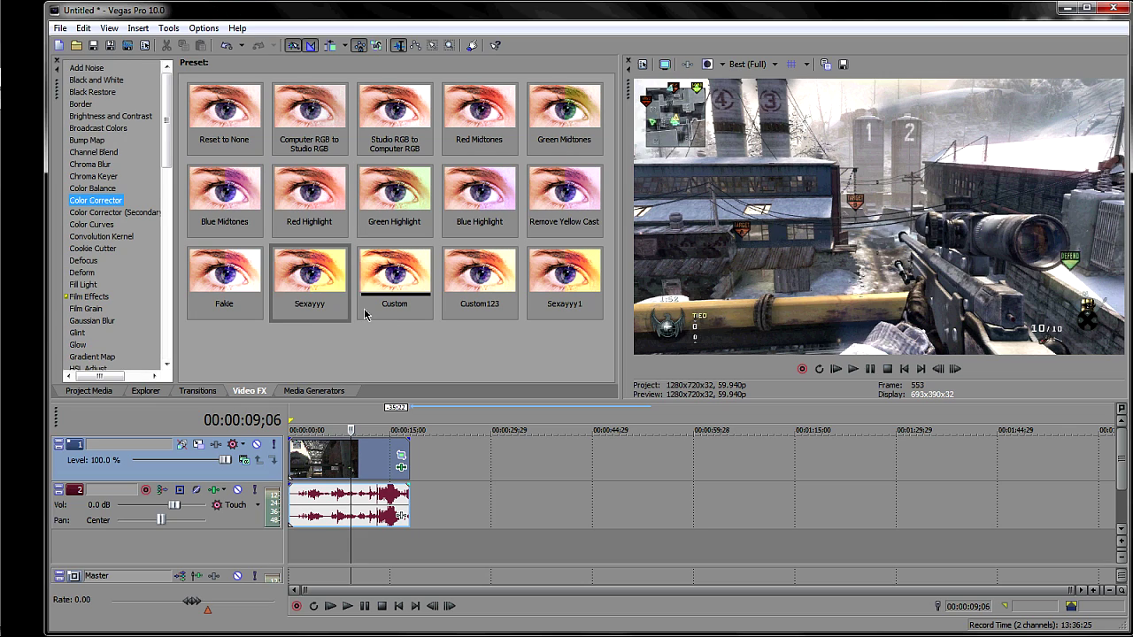
pyautogui.click(563, 279)
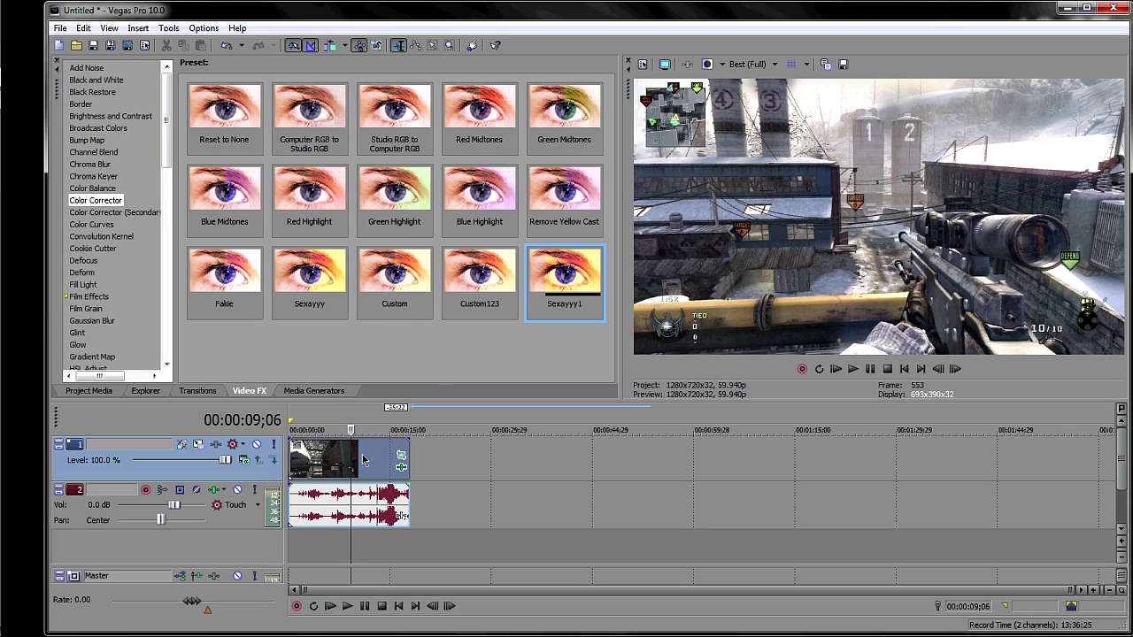
pyautogui.moveTo(362, 459); pyautogui.dragTo(363, 459)
pyautogui.moveTo(344, 203); pyautogui.dragTo(481, 165)
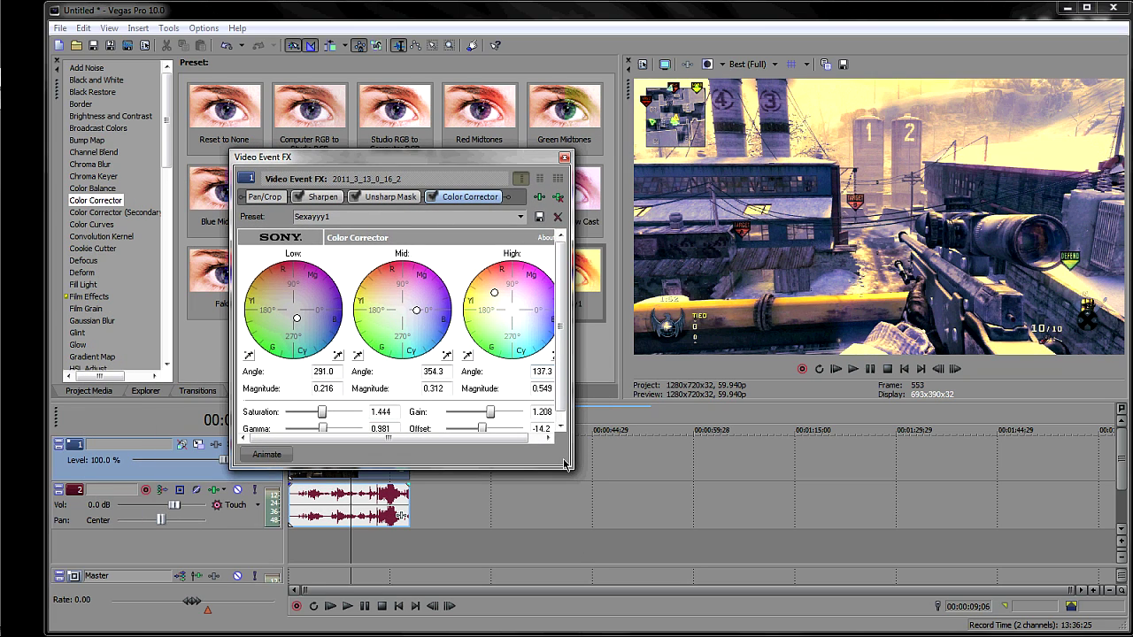
pyautogui.moveTo(572, 473)
pyautogui.mouseDown()
pyautogui.moveTo(588, 500)
pyautogui.moveTo(586, 536)
pyautogui.moveTo(575, 458)
pyautogui.moveTo(591, 478)
pyautogui.mouseUp()
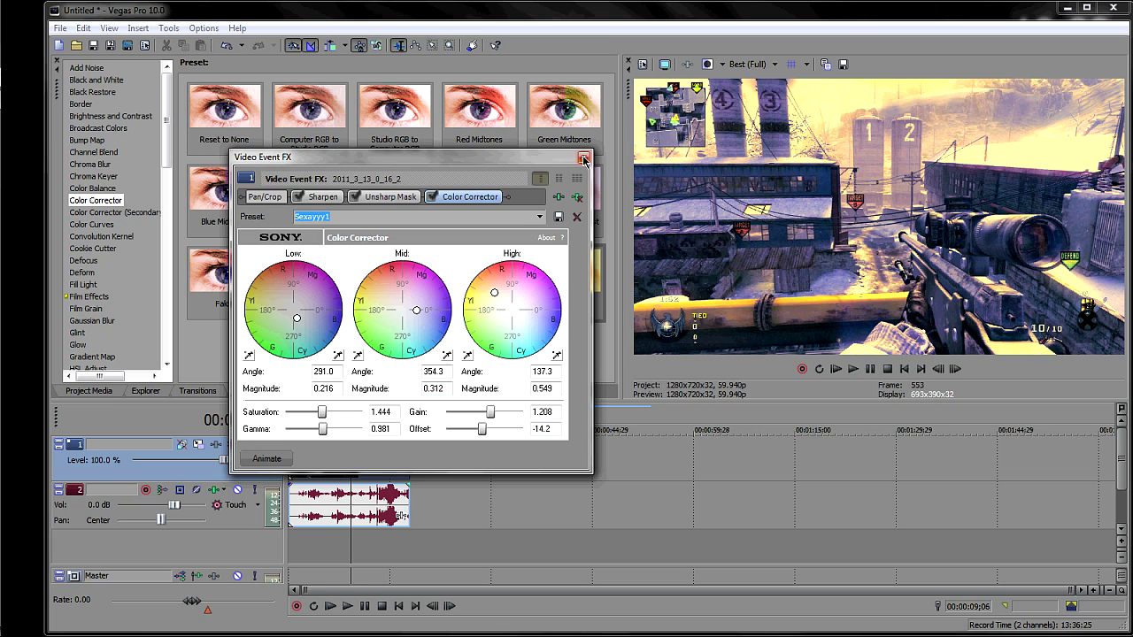
pyautogui.click(583, 157)
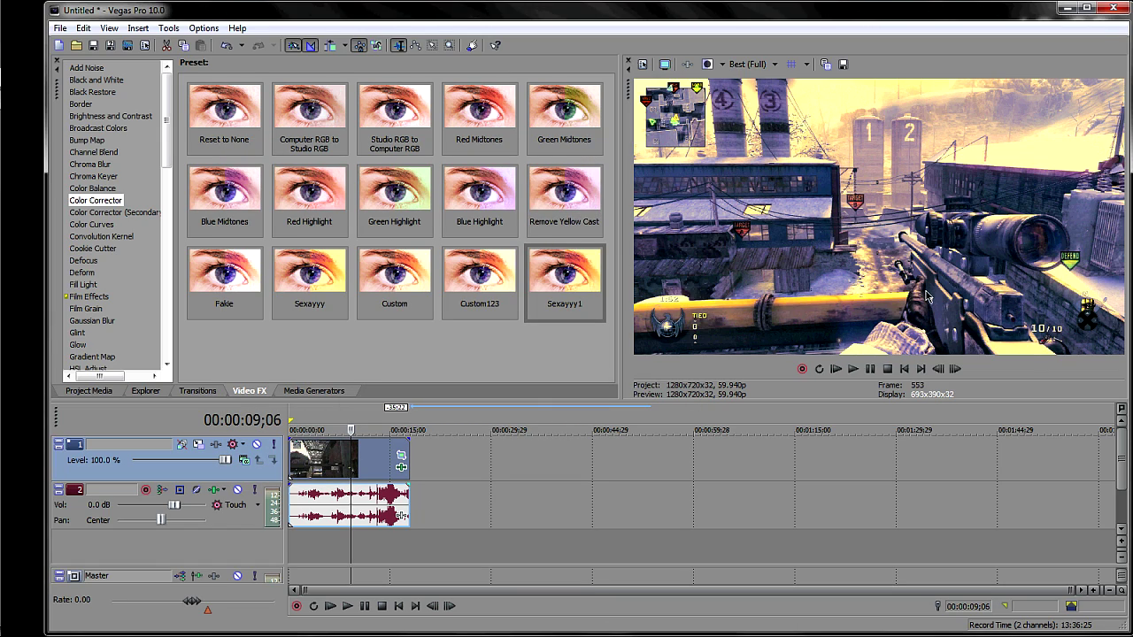
# Add the Saturation Adjust effect with the Reset to None preset to the gameplay clip.
pyautogui.moveTo(168, 155); pyautogui.dragTo(173, 354)
pyautogui.click(110, 192)
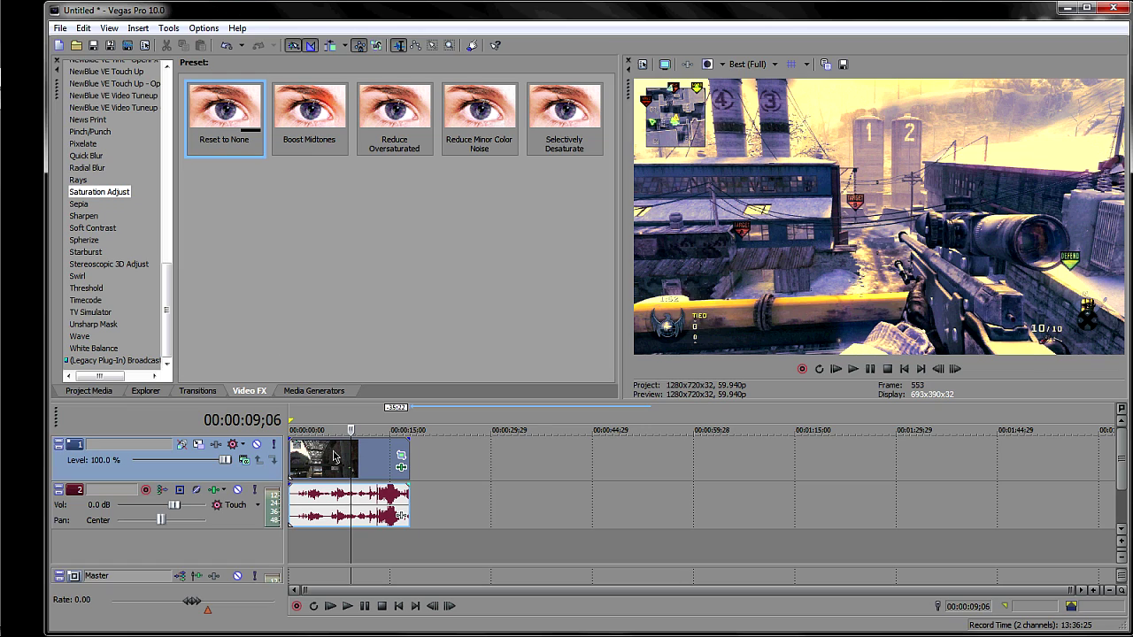
pyautogui.moveTo(334, 457); pyautogui.dragTo(337, 455)
pyautogui.moveTo(435, 168); pyautogui.dragTo(365, 161)
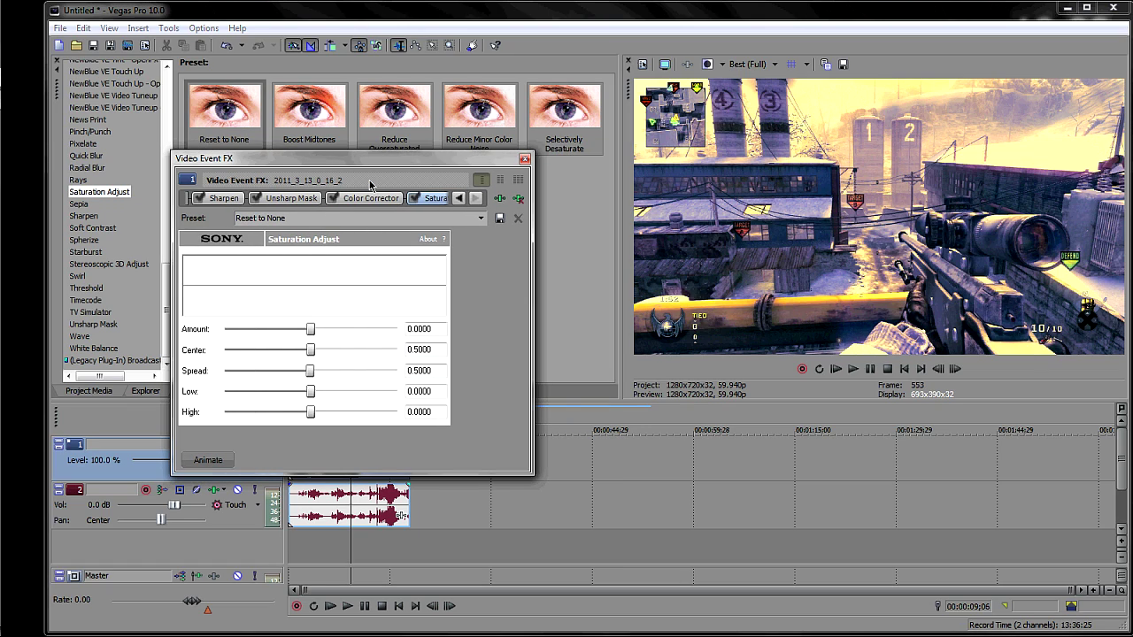
# Try a saturation Amount of 0.4220 with different extremes, ending at Low 0.3160 and High -0.9920.
pyautogui.moveTo(312, 334); pyautogui.dragTo(348, 335)
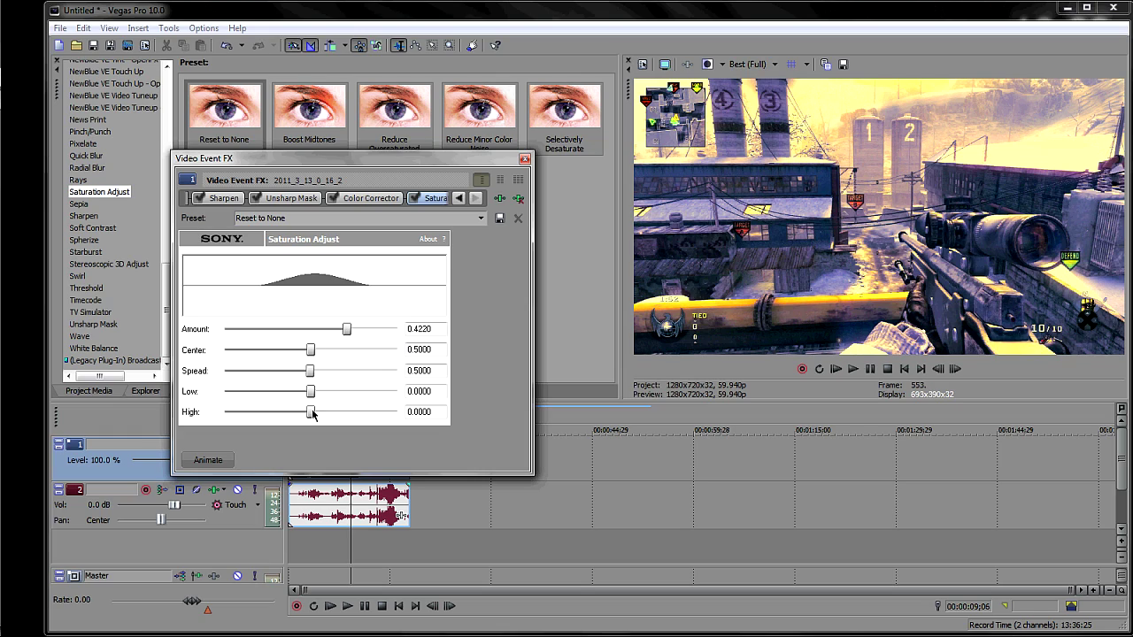
pyautogui.moveTo(310, 412); pyautogui.dragTo(351, 412)
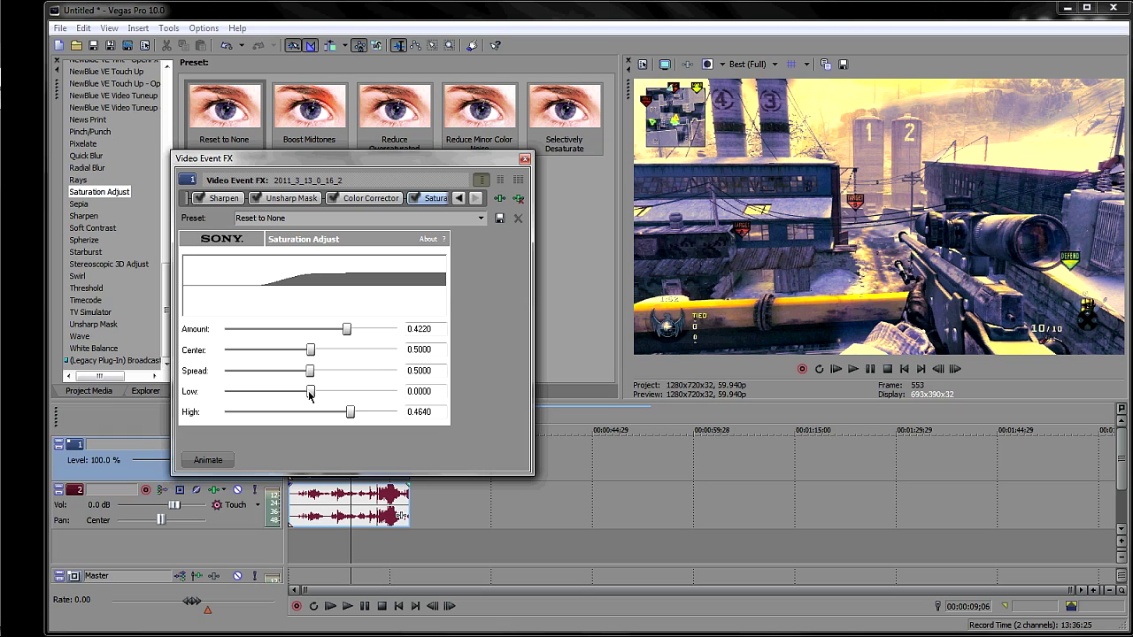
pyautogui.moveTo(310, 391); pyautogui.dragTo(248, 410)
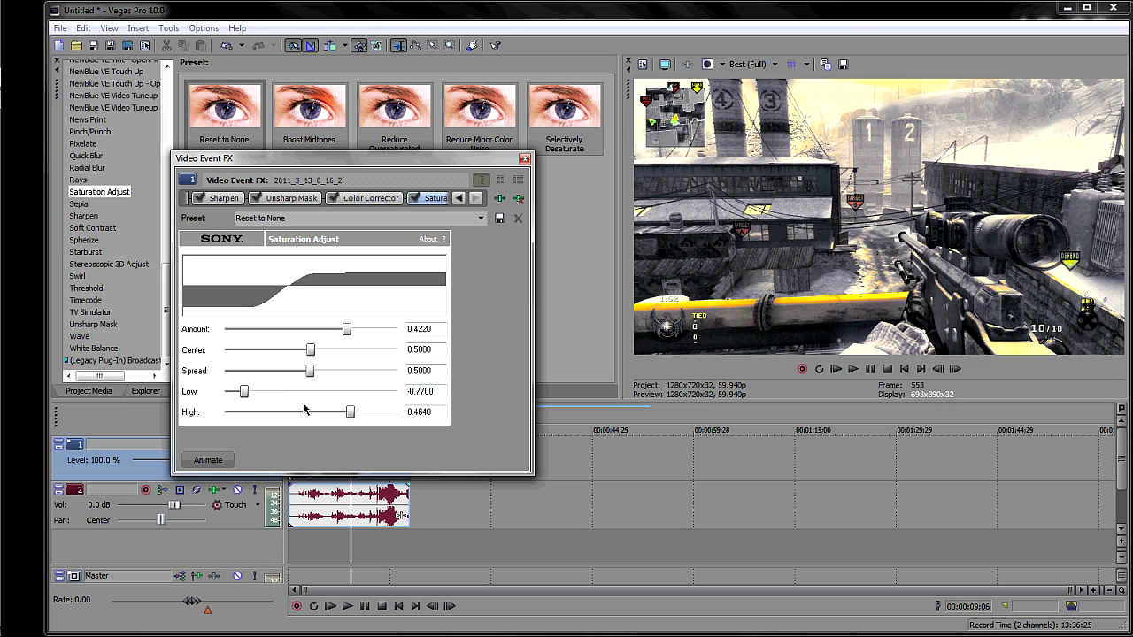
pyautogui.moveTo(246, 395); pyautogui.dragTo(224, 413)
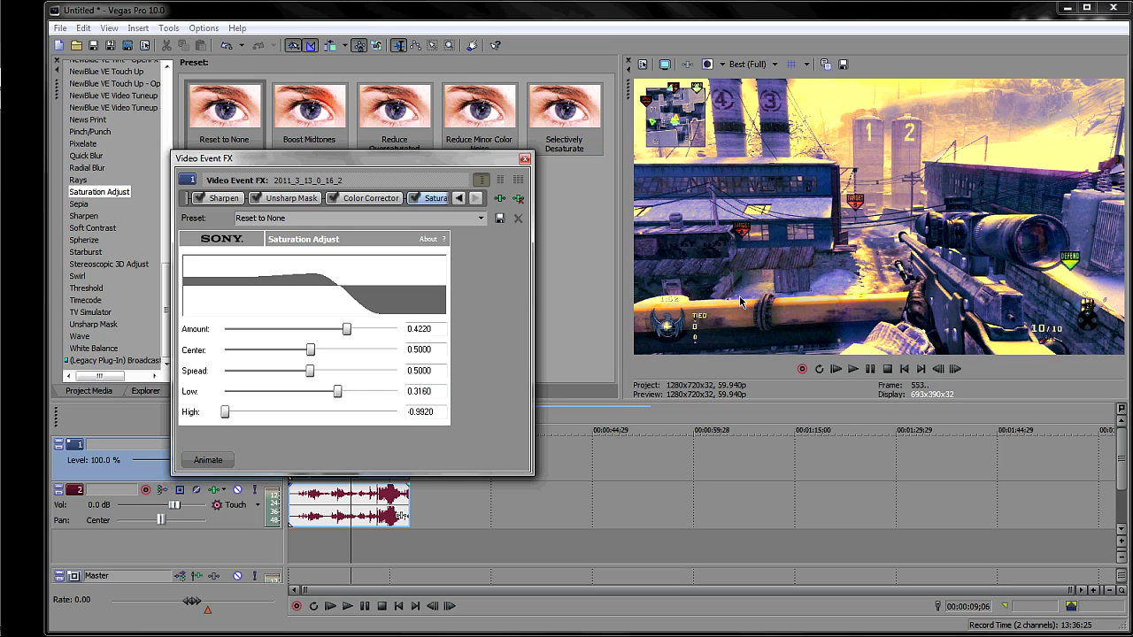
# Set the saturation High to 0.5540, Amount to 0.3660 and Low to 0.1600, comparing the clip with the effect off and on.
pyautogui.moveTo(226, 412); pyautogui.dragTo(360, 415)
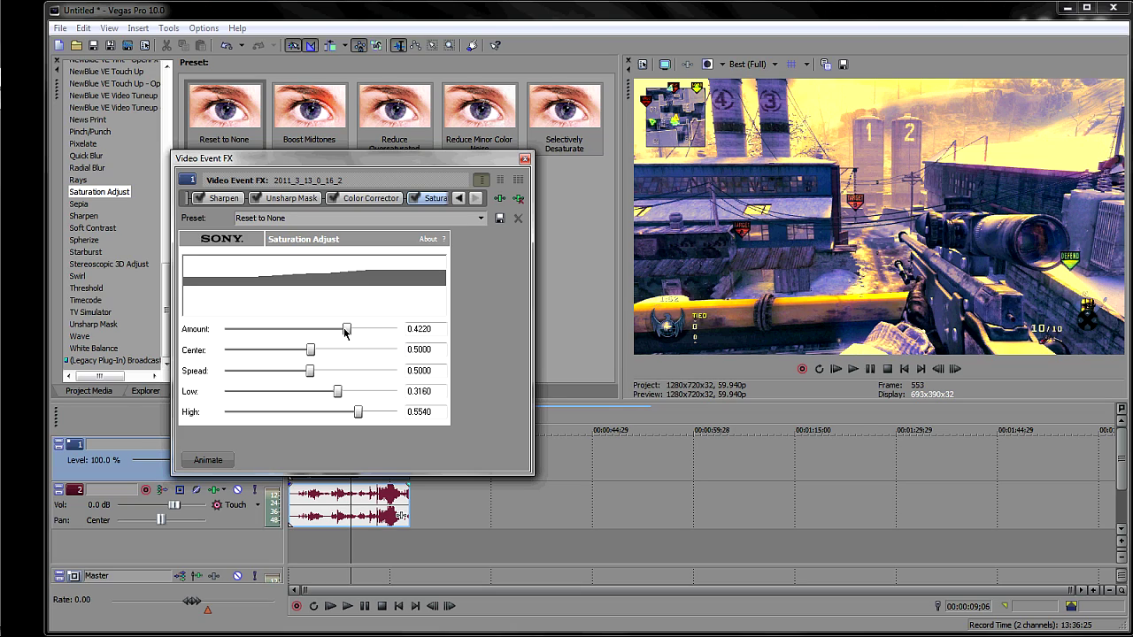
pyautogui.moveTo(345, 331); pyautogui.dragTo(342, 329)
pyautogui.moveTo(337, 391); pyautogui.dragTo(325, 397)
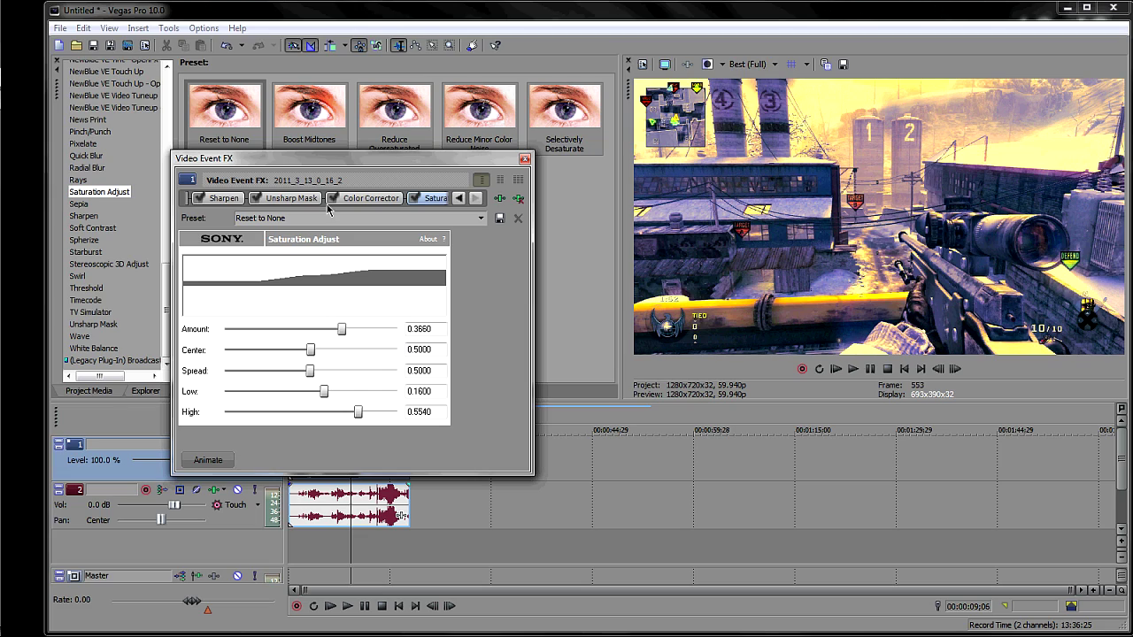
pyautogui.click(424, 199)
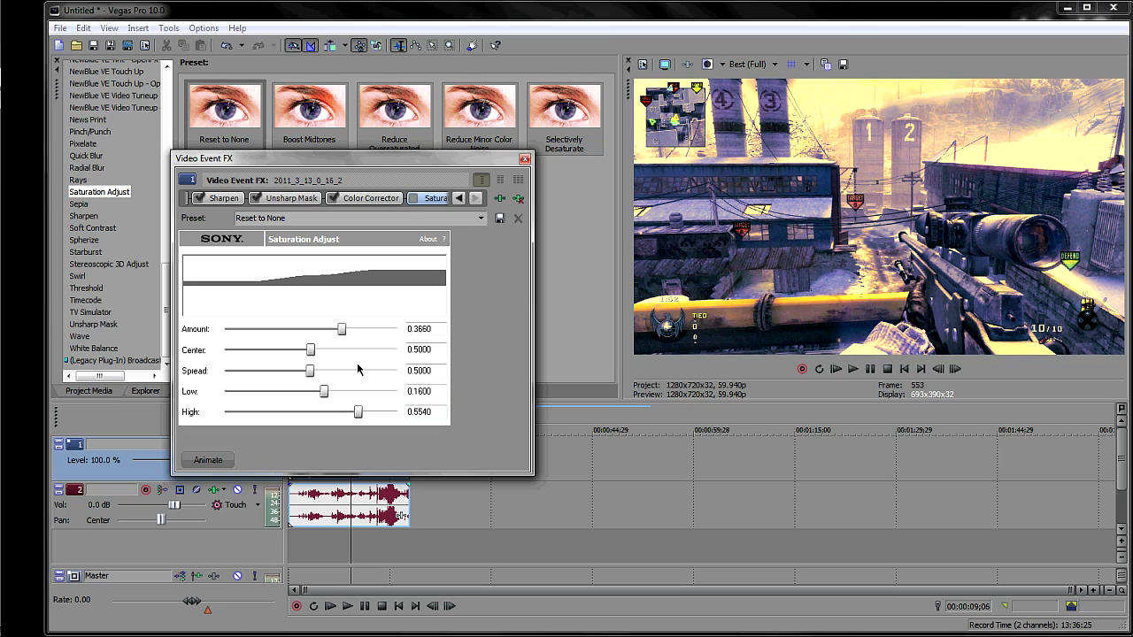
pyautogui.click(413, 198)
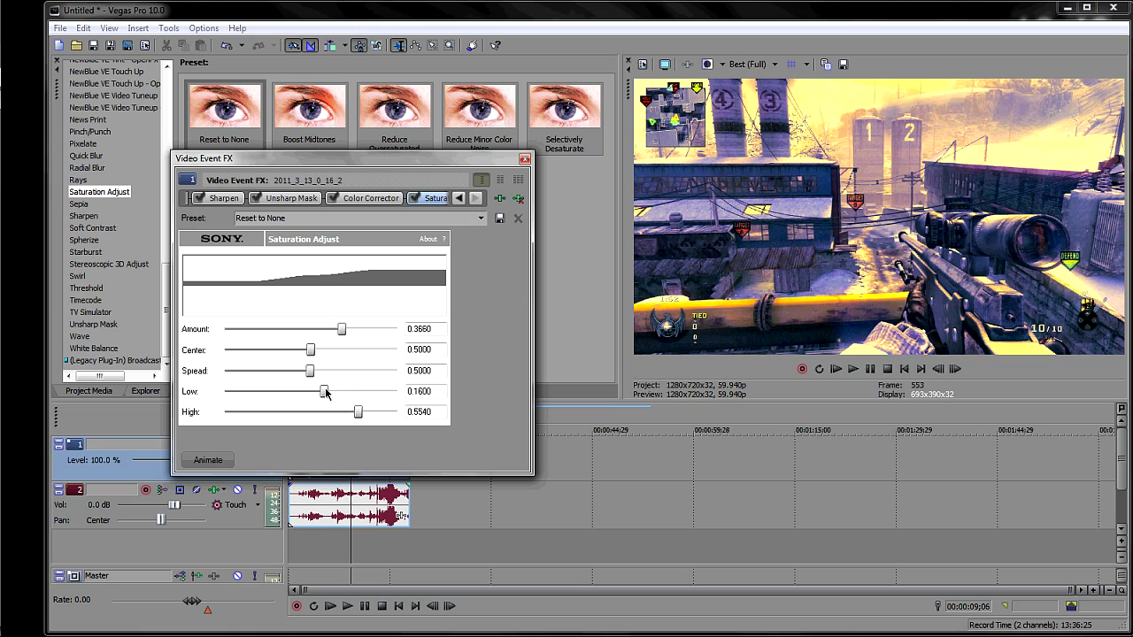
# Fine-tune Saturation Adjust to Center 0.5540, Spread 0.5260 and Low 0.3240, and close the effect settings.
pyautogui.moveTo(326, 389); pyautogui.dragTo(336, 390)
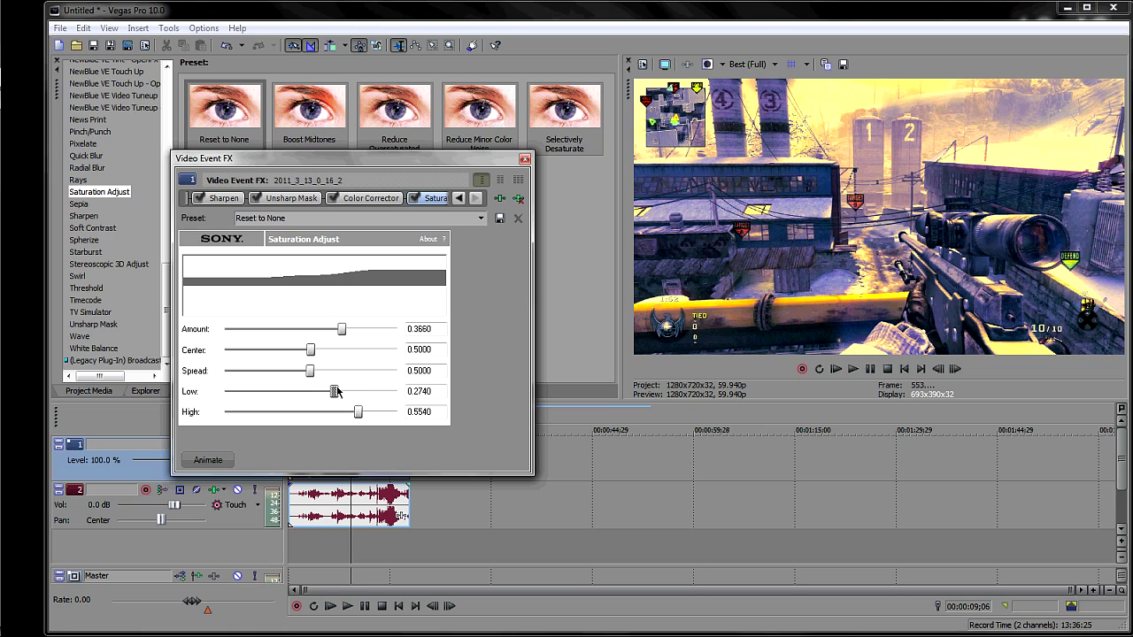
pyautogui.click(413, 198)
pyautogui.moveTo(312, 353); pyautogui.dragTo(322, 377)
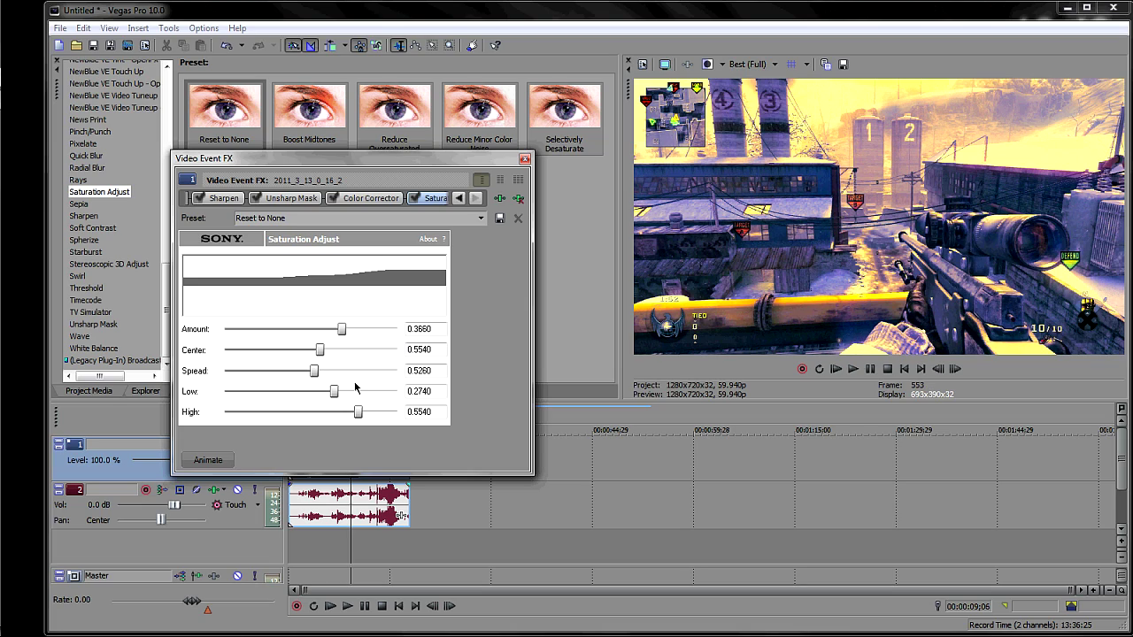
pyautogui.moveTo(335, 396); pyautogui.dragTo(340, 394)
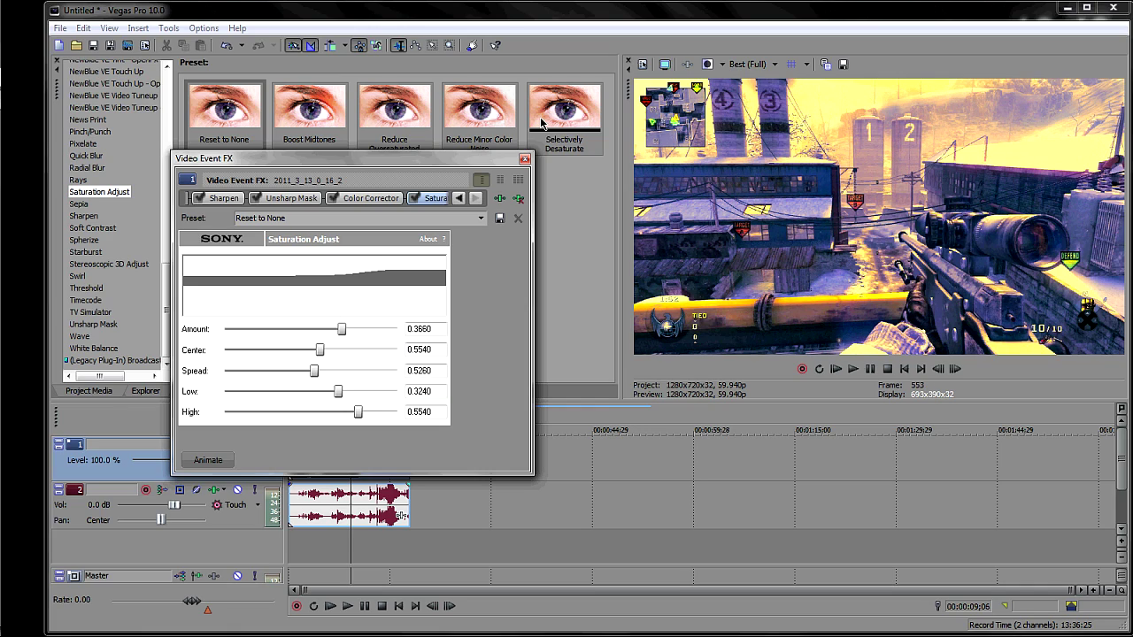
pyautogui.click(524, 159)
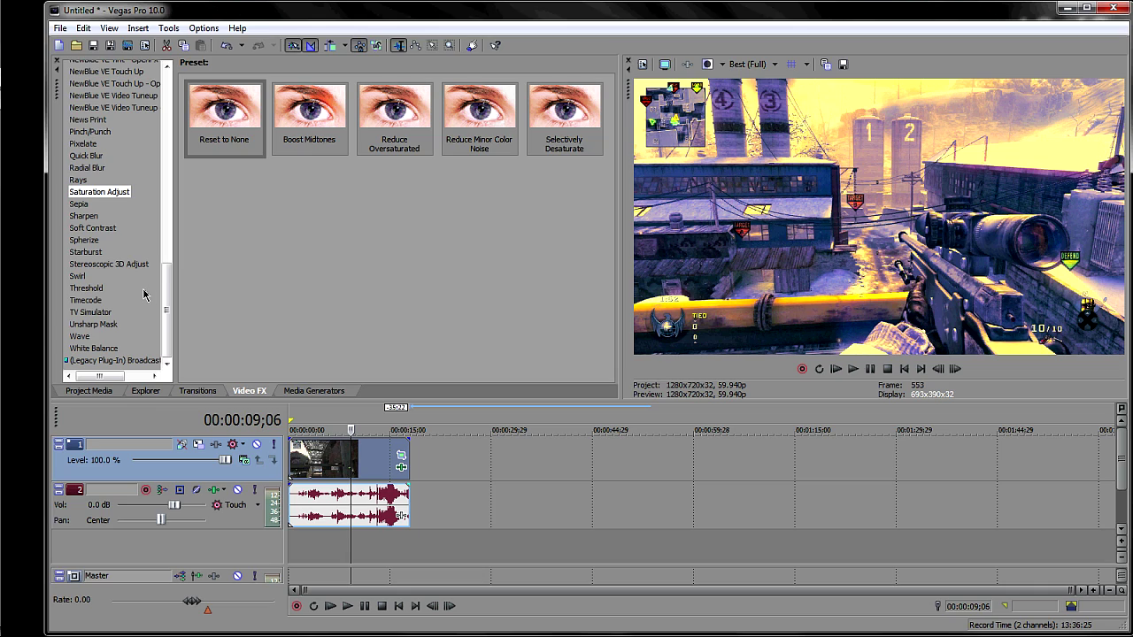
# Find the Soft Contrast effect and apply its Warm Vignette preset to the gameplay clip.
pyautogui.scroll(5, 146, 297)
pyautogui.scroll(5, 144, 295)
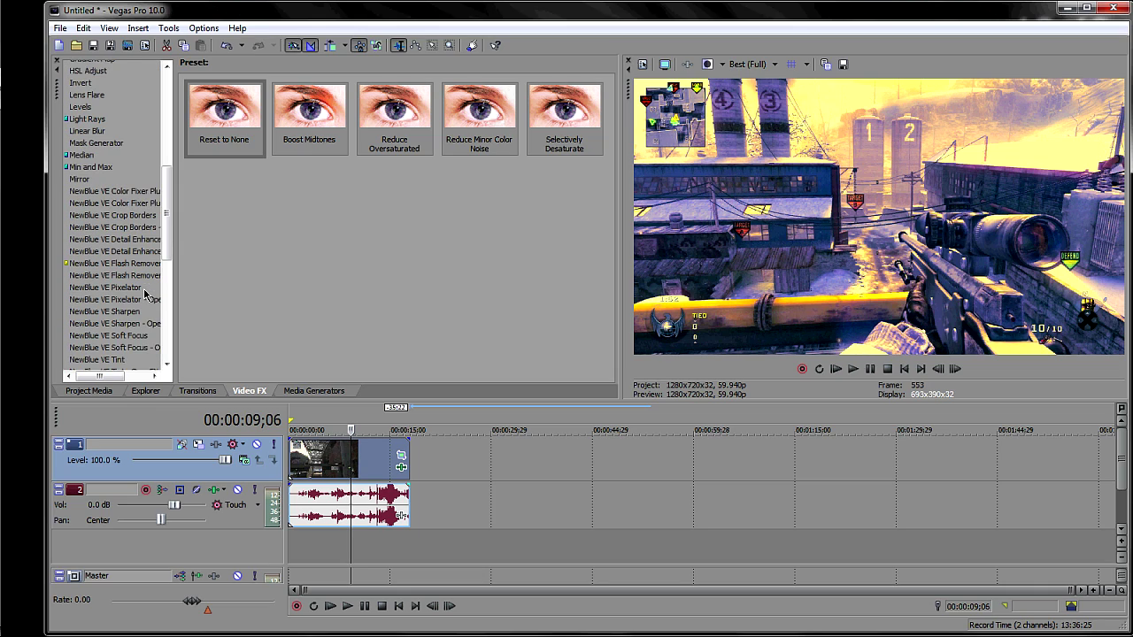
pyautogui.scroll(-5, 137, 295)
pyautogui.scroll(8, 137, 294)
pyautogui.scroll(3, 136, 294)
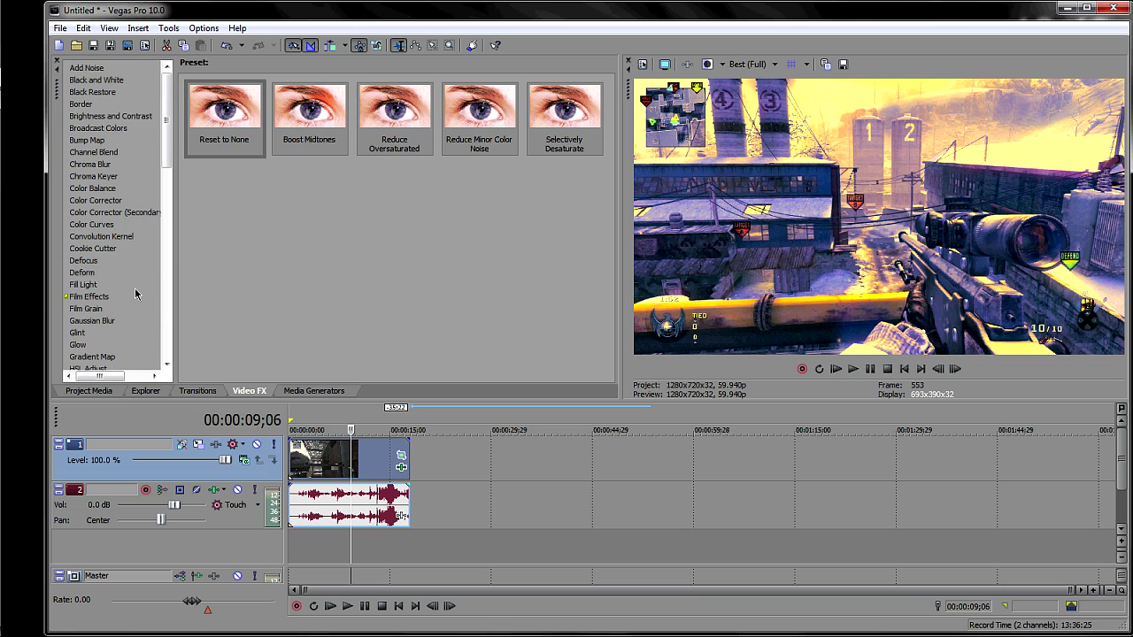
pyautogui.scroll(-15, 115, 300)
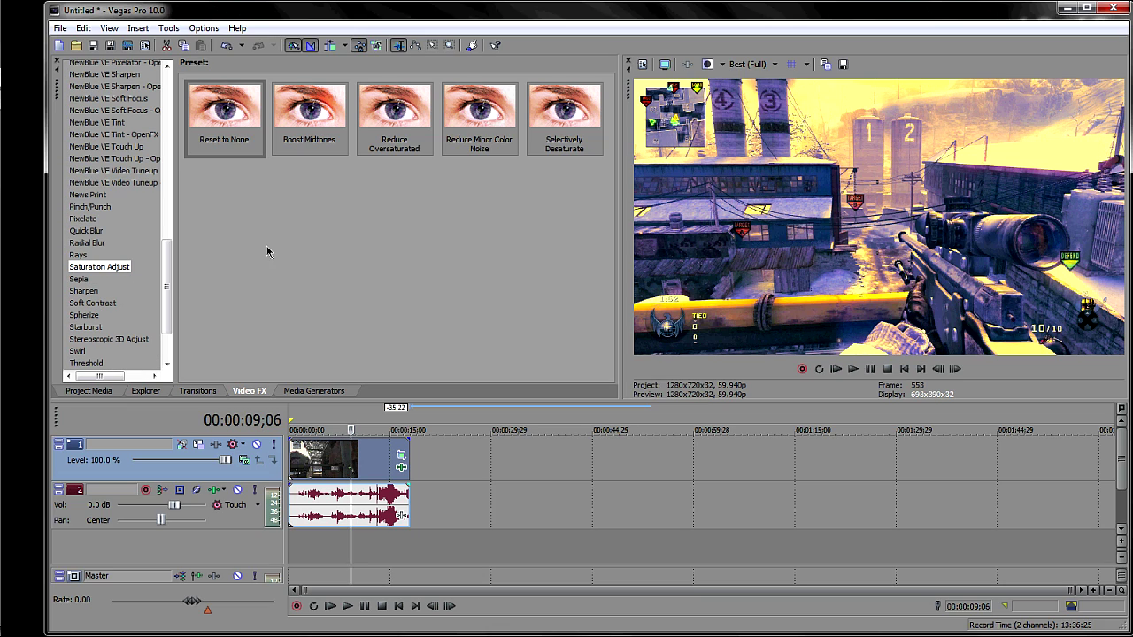
pyautogui.click(99, 302)
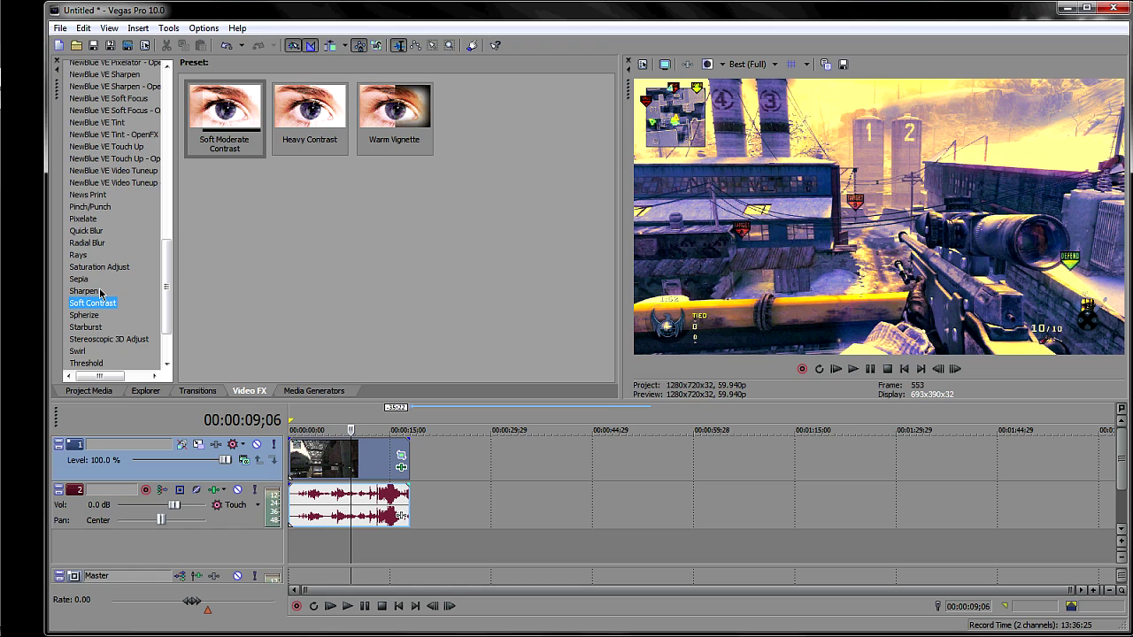
pyautogui.moveTo(414, 115); pyautogui.dragTo(342, 474)
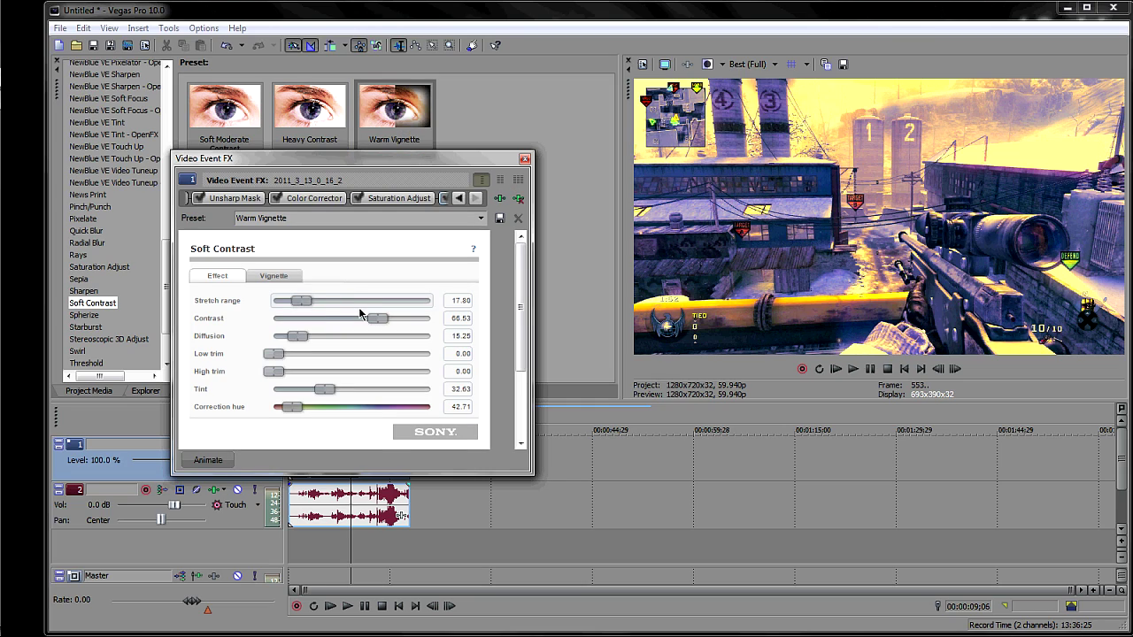
# Set the Soft Contrast Stretch range to 12.37, Contrast to 44.35 and Diffusion to 11.18.
pyautogui.moveTo(303, 302); pyautogui.dragTo(295, 302)
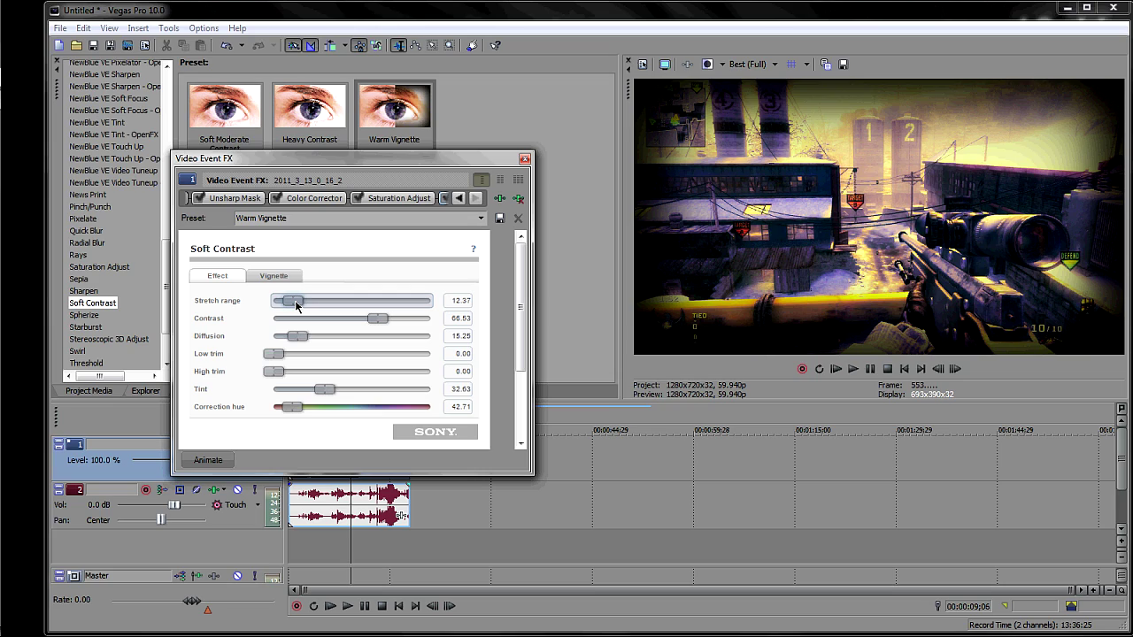
pyautogui.moveTo(387, 321); pyautogui.dragTo(285, 340)
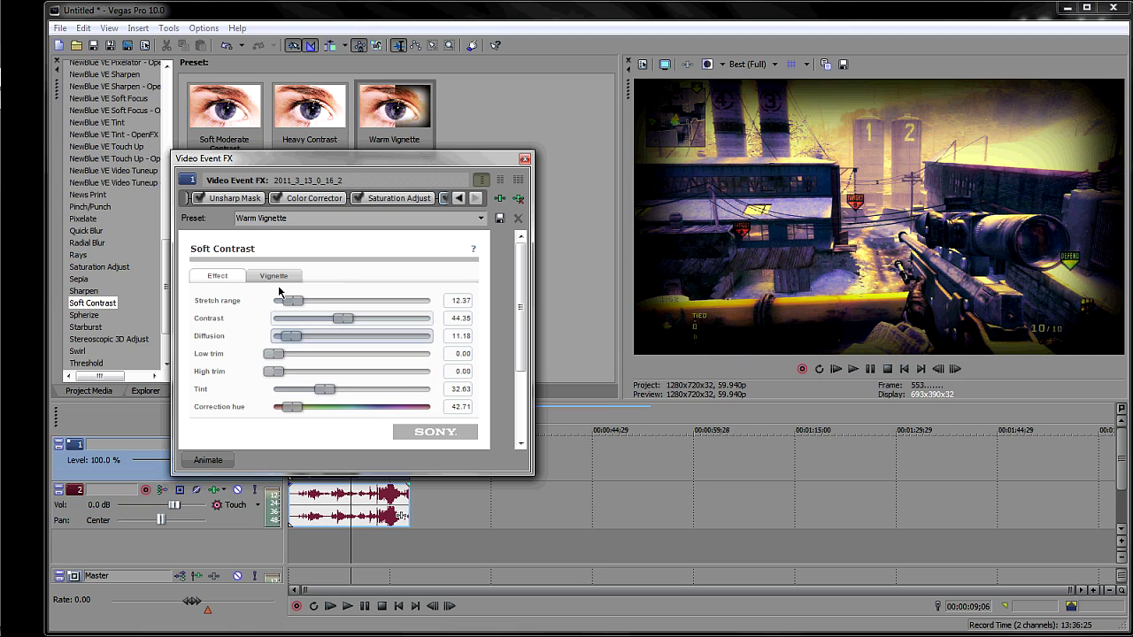
# Reduce the Soft Contrast vignette's exterior effect Strength to 13.74.
pyautogui.click(273, 276)
pyautogui.moveTo(415, 318); pyautogui.dragTo(330, 337)
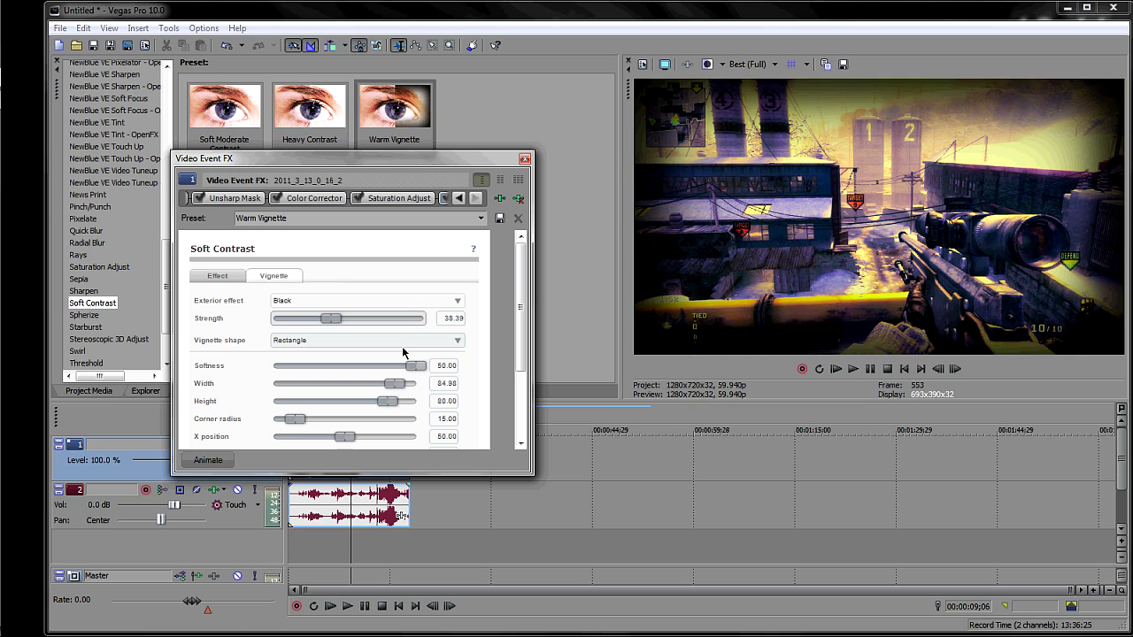
pyautogui.moveTo(330, 320); pyautogui.dragTo(301, 328)
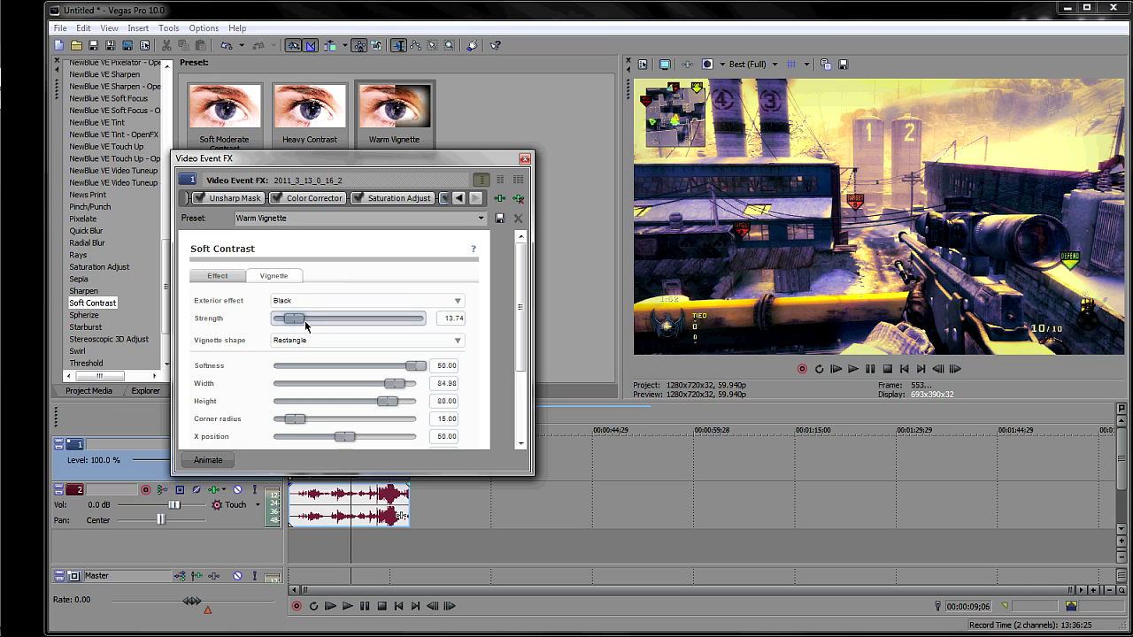
# Raise the vignette's exterior effect Strength to 30.81, bypassing and re-enabling Saturation Adjust and Soft Contrast to compare the look.
pyautogui.click(305, 324)
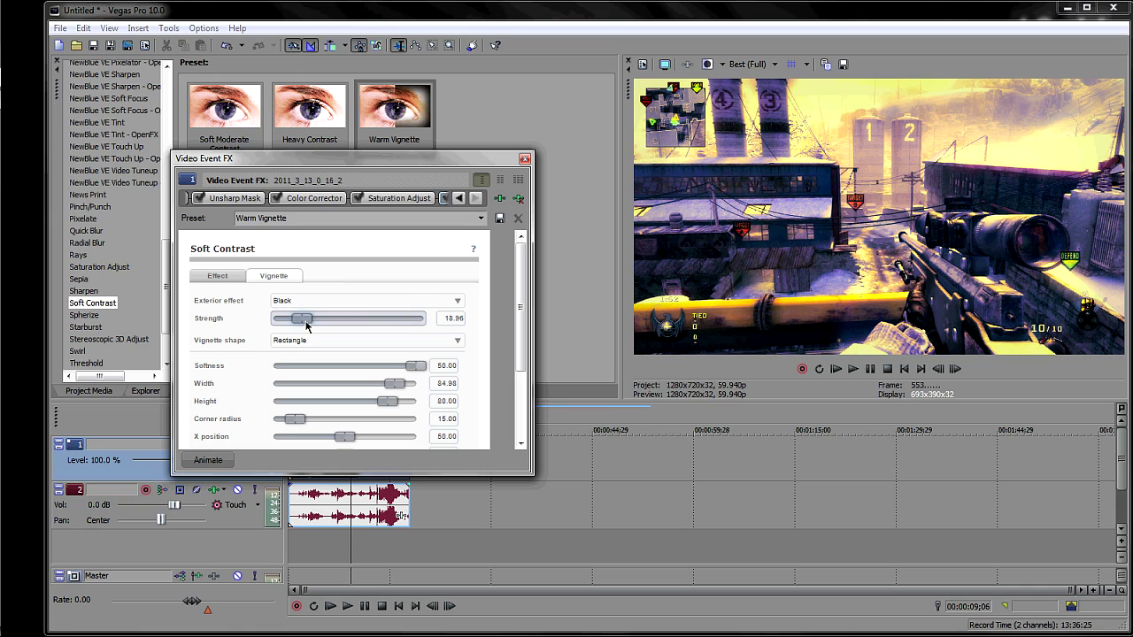
pyautogui.click(357, 199)
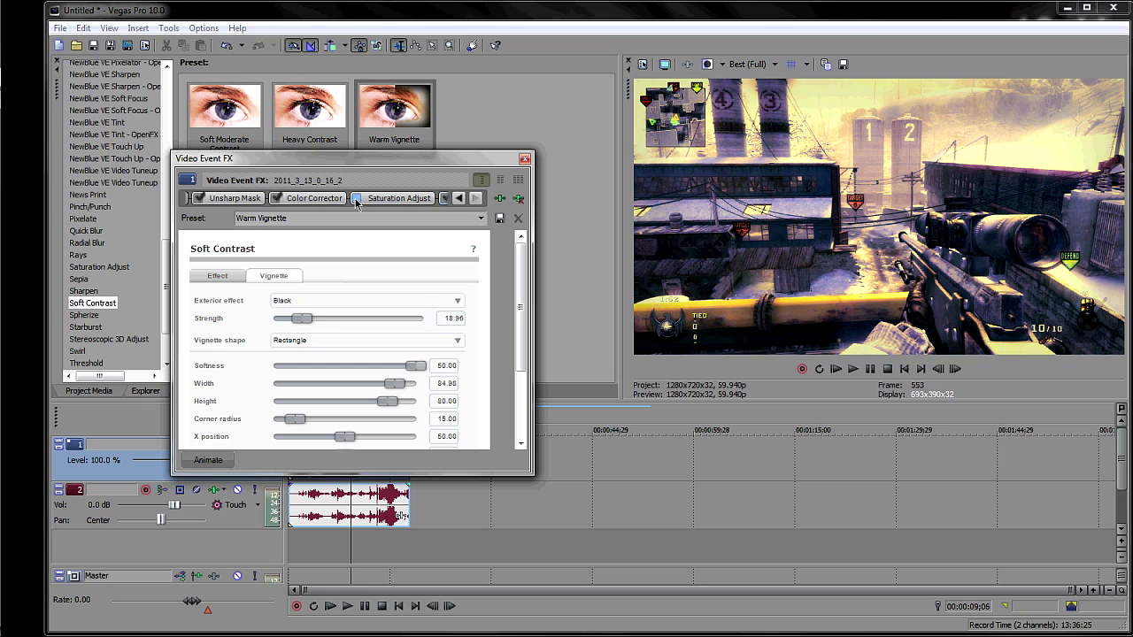
pyautogui.click(357, 199)
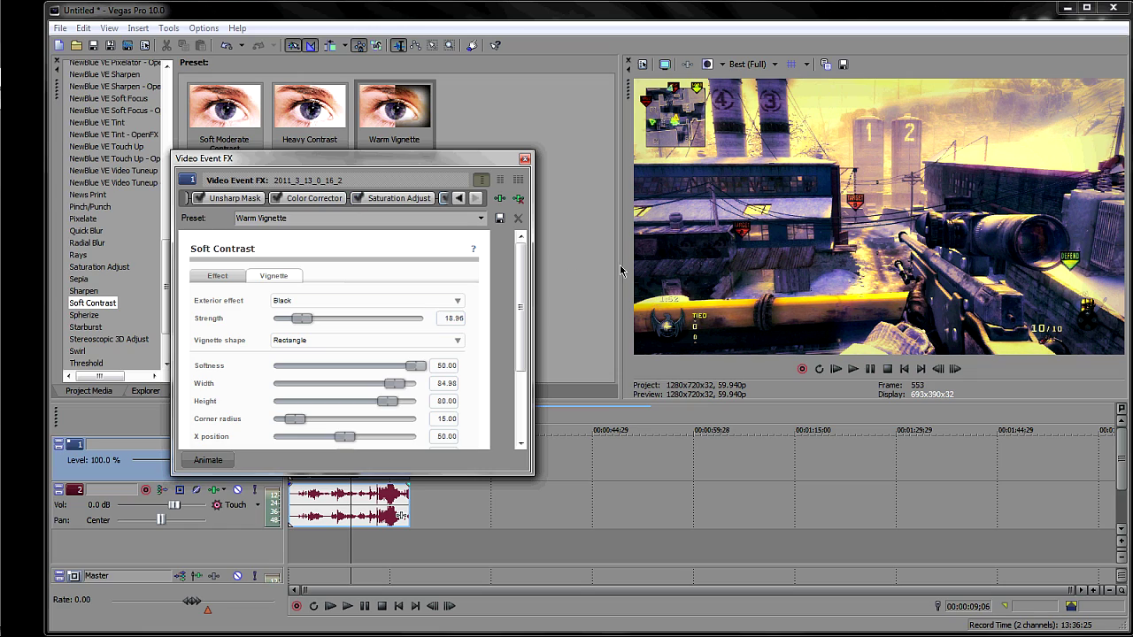
pyautogui.moveTo(302, 324); pyautogui.dragTo(330, 325)
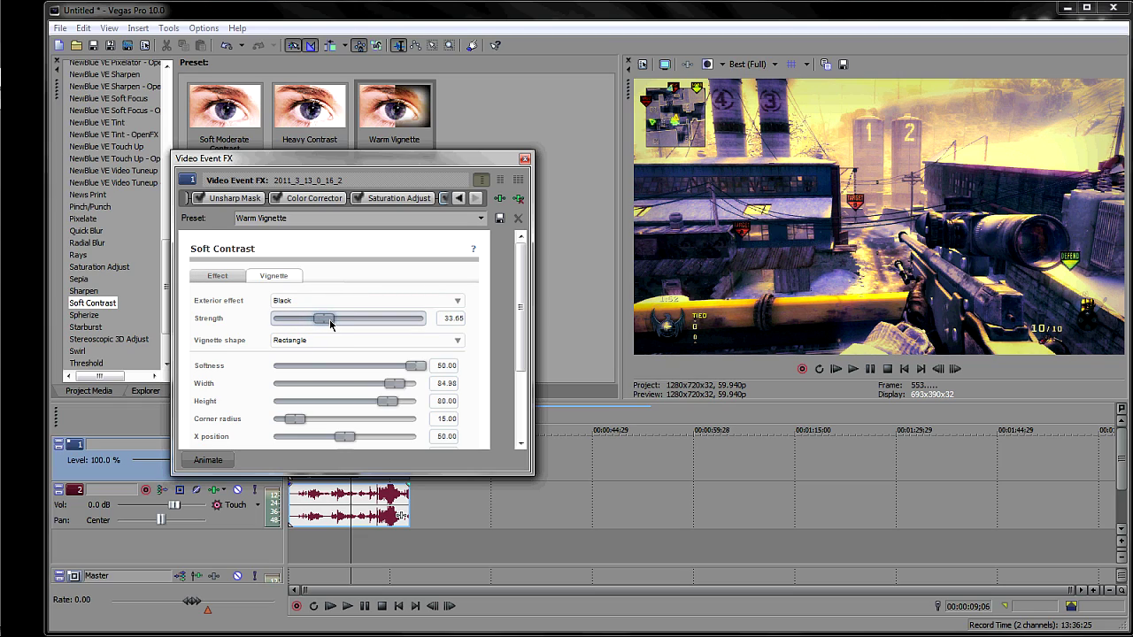
pyautogui.moveTo(329, 323)
pyautogui.mouseDown()
pyautogui.moveTo(380, 324)
pyautogui.moveTo(334, 308)
pyautogui.mouseUp()
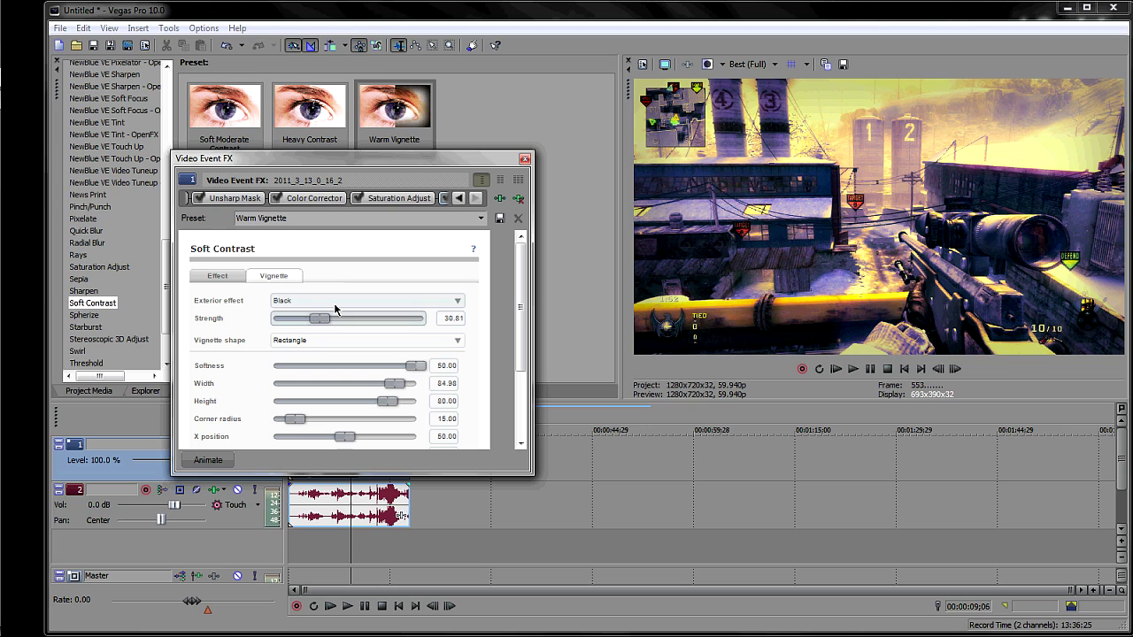
pyautogui.click(443, 200)
pyautogui.click(444, 200)
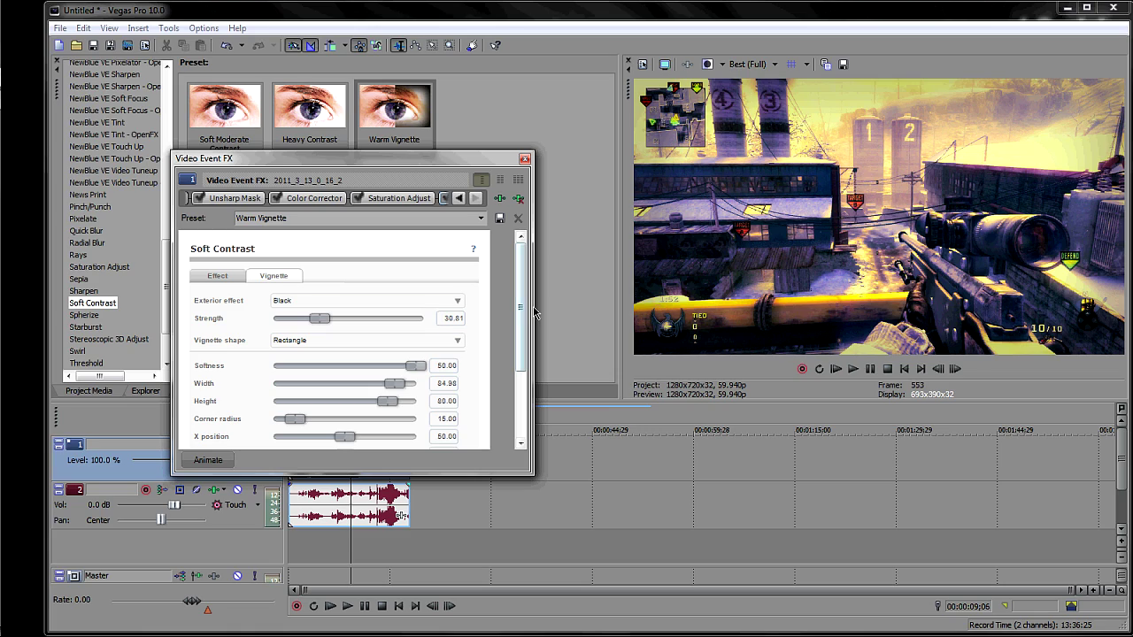
# Narrow the Soft Contrast vignette by setting its Width to 70.55.
pyautogui.scroll(-1, 517, 327)
pyautogui.moveTo(517, 327); pyautogui.dragTo(512, 392)
pyautogui.scroll(2, 512, 393)
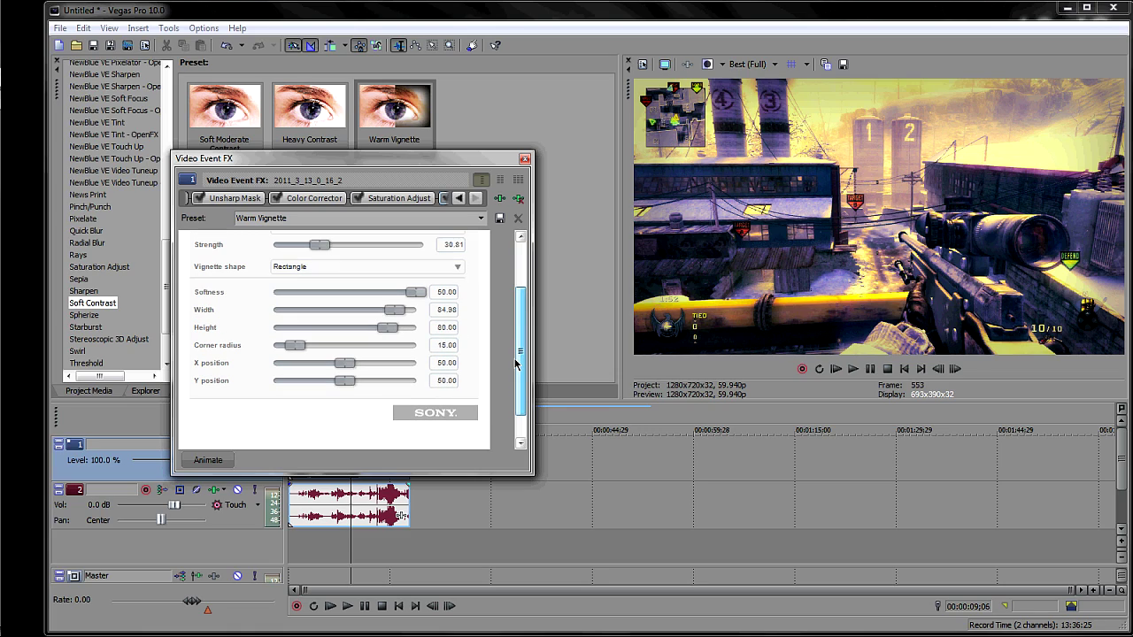
pyautogui.moveTo(384, 316); pyautogui.dragTo(363, 316)
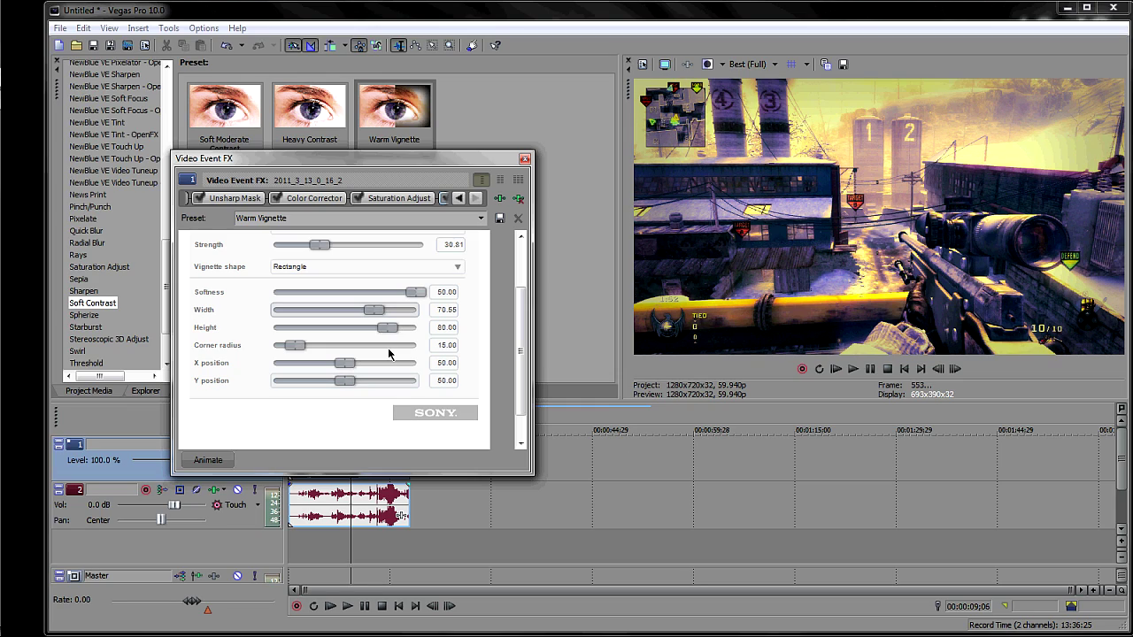
# Try a vignette Softness of 0.00, undo that change, and close the effect settings.
pyautogui.moveTo(416, 292); pyautogui.dragTo(247, 298)
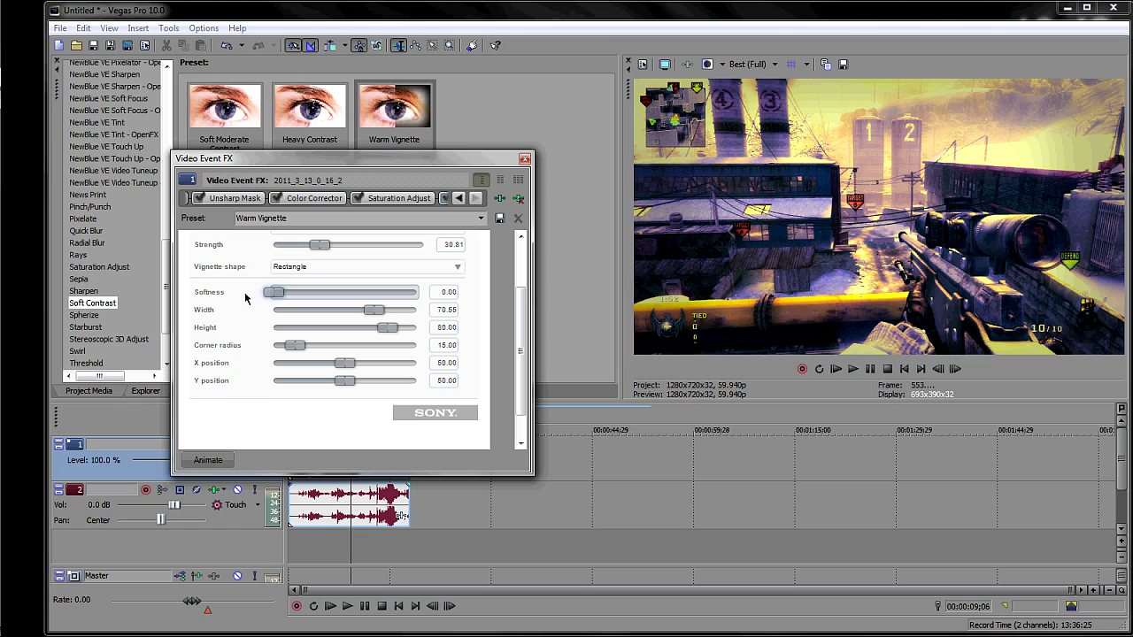
pyautogui.hotkey('ctrl', 'z')
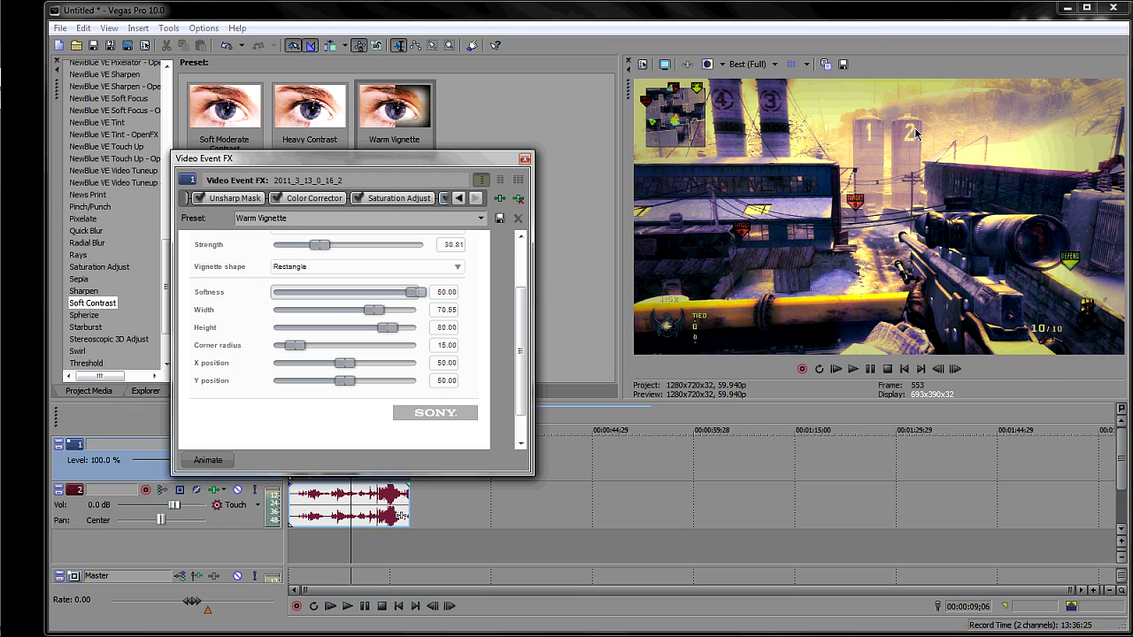
pyautogui.click(524, 158)
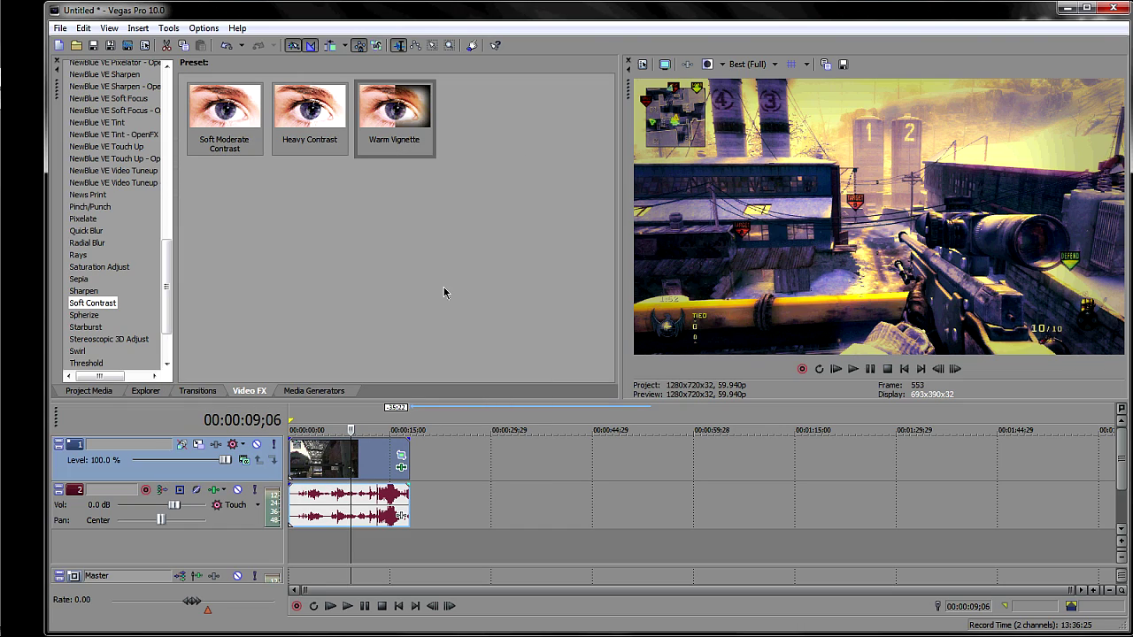
pyautogui.click(1068, 11)
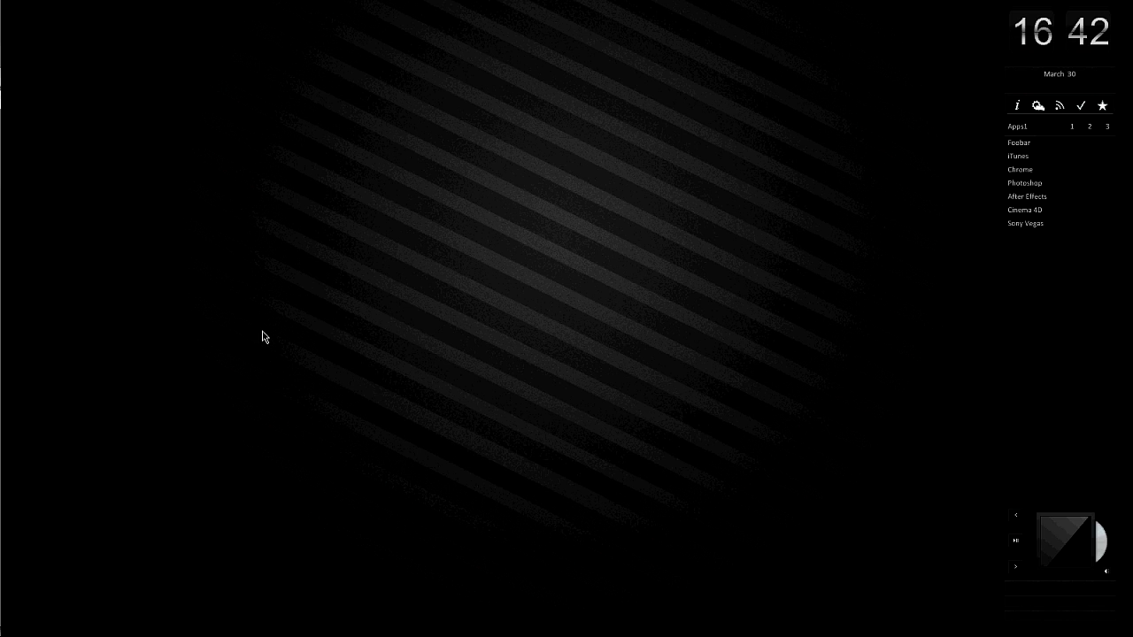
pyautogui.moveTo(1, 226)
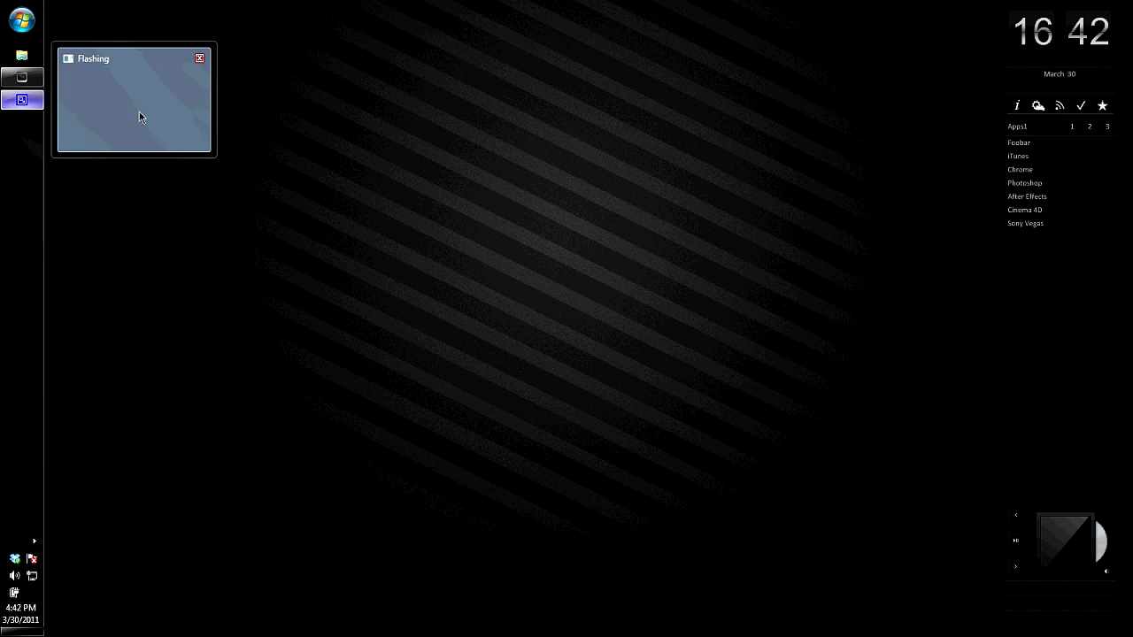
pyautogui.click(33, 541)
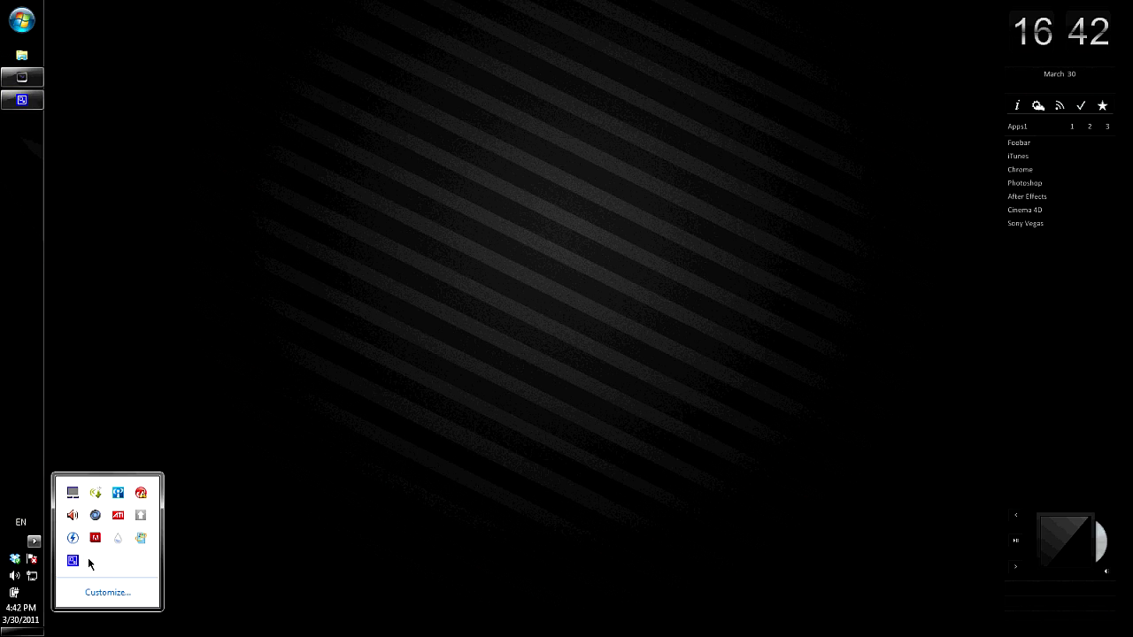
pyautogui.rightClick(79, 559)
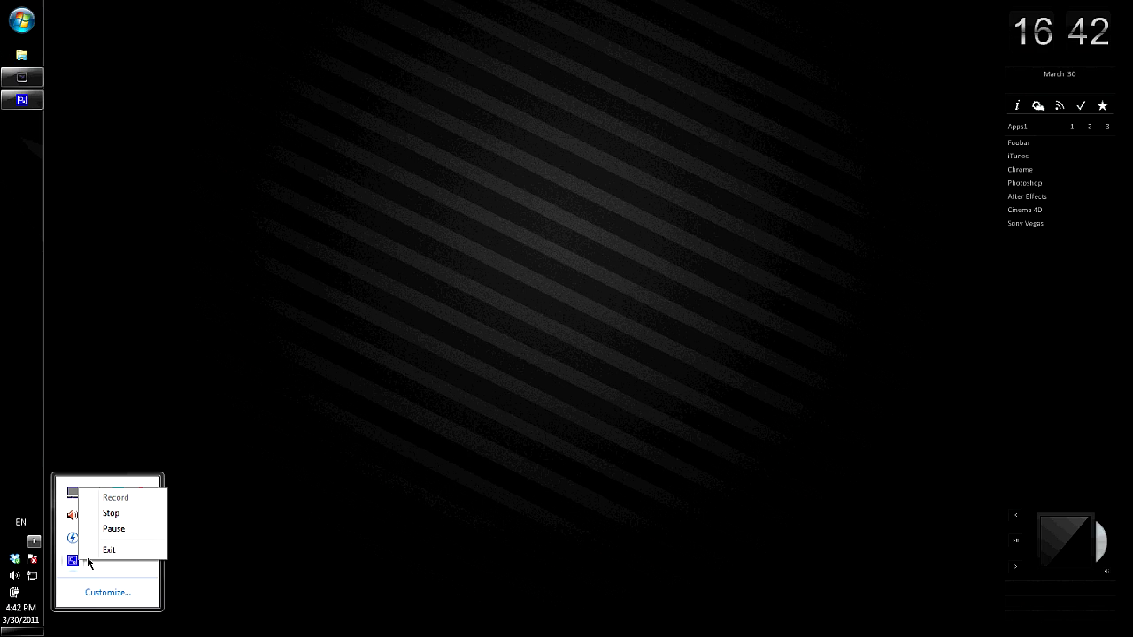
pyautogui.click(112, 515)
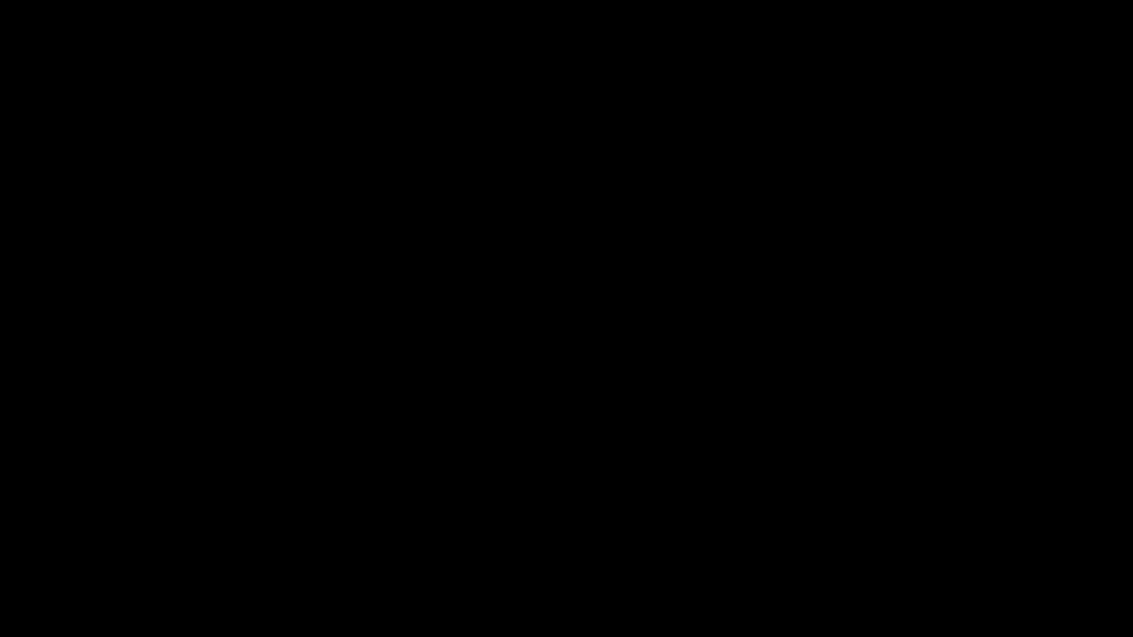